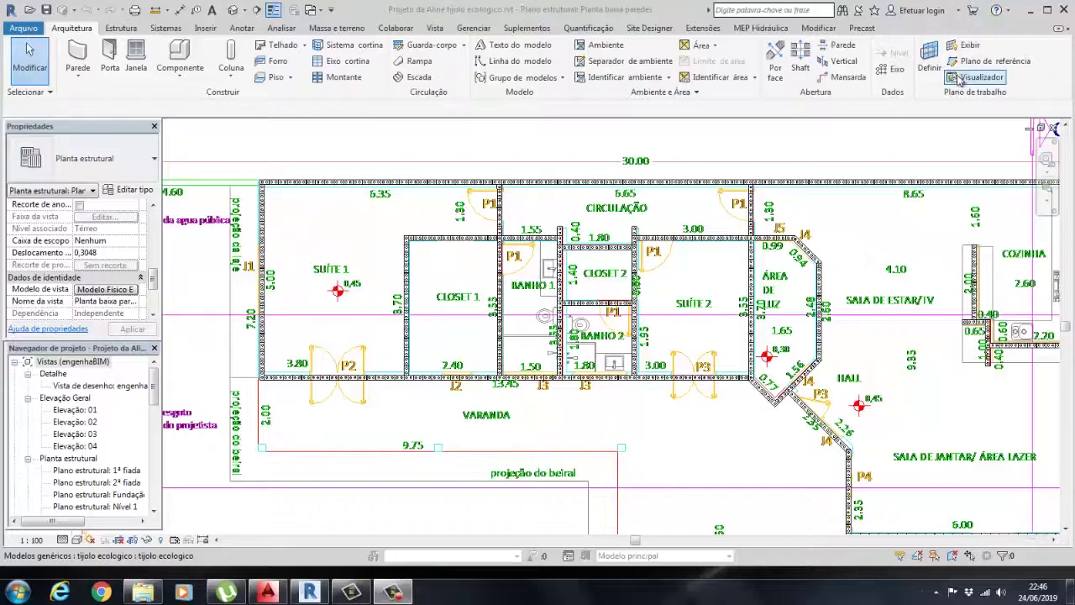
Draw a vertical grid along the leftmost exterior wall, extend its top end, and relabel it A.
left_click(889, 72)
scroll(273, 172, "up", 2)
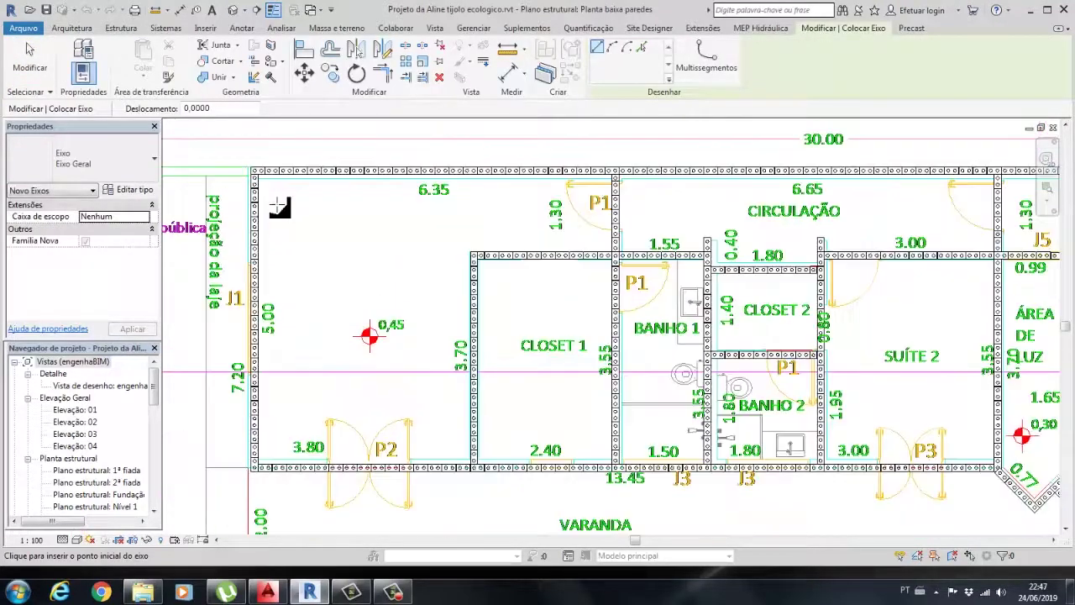
scroll(254, 511, "down", 2)
left_click(257, 502)
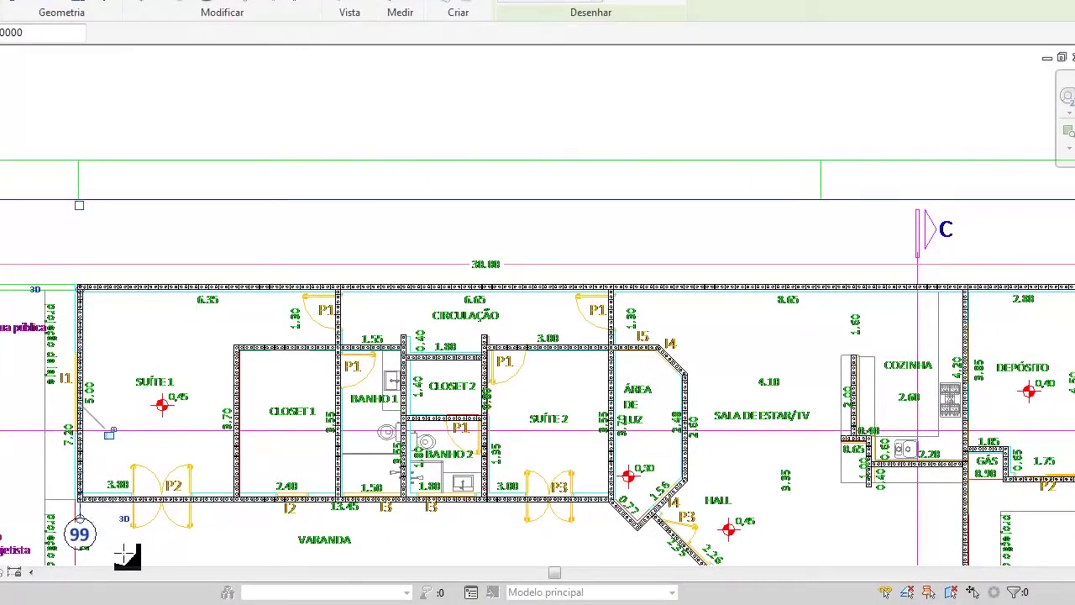
left_click_drag(84, 290, 137, 246)
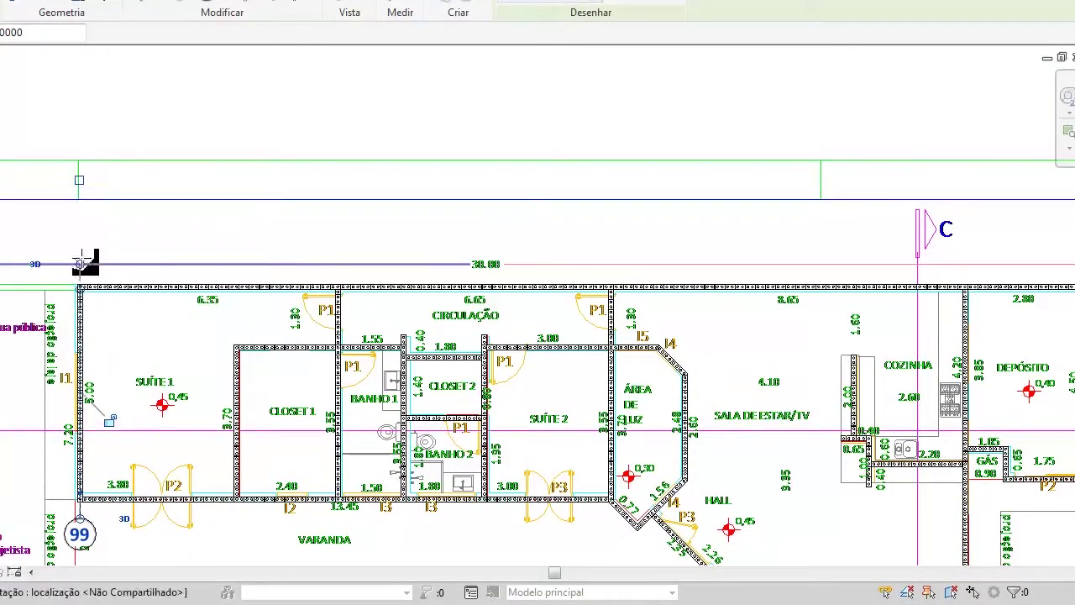
left_click(75, 534)
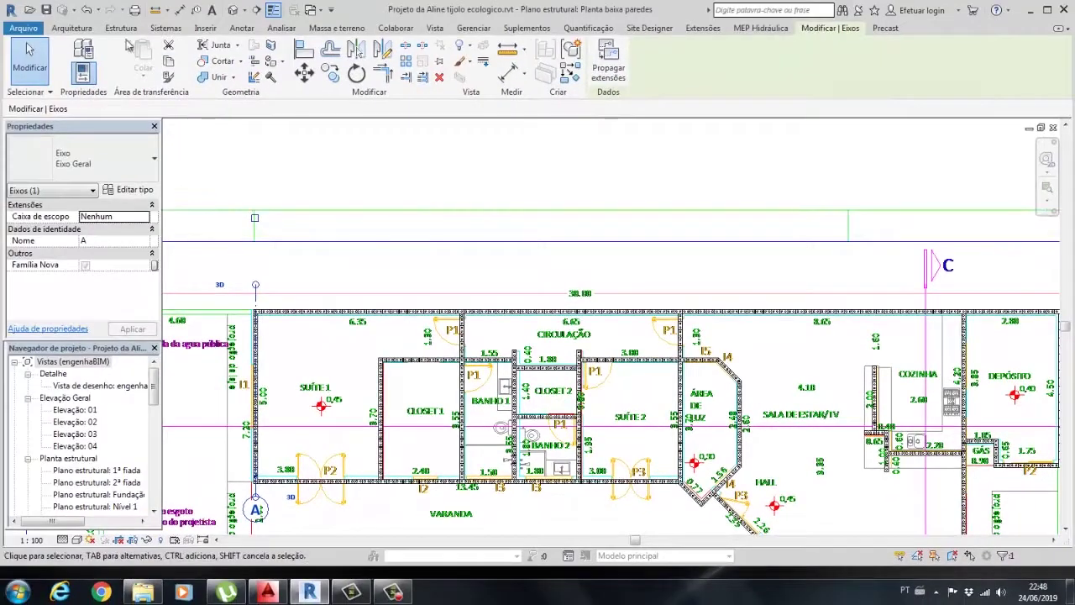
key("Escape")
Place vertical grid B from the Closet 1 wall corner to below the lower wall.
key("g")
key("r")
scroll(387, 371, "up", 4)
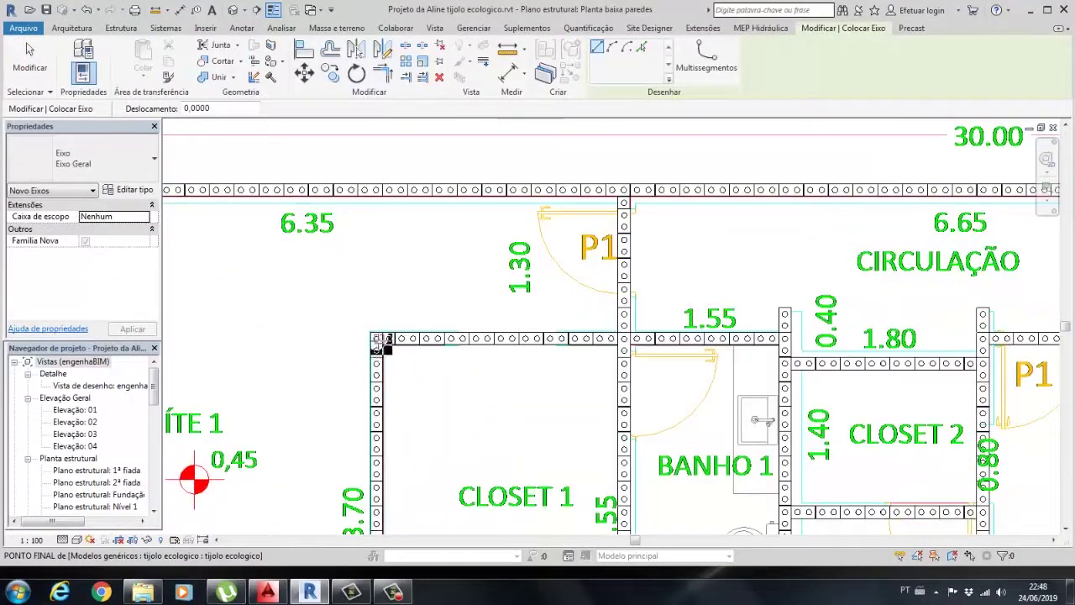
left_click(377, 338)
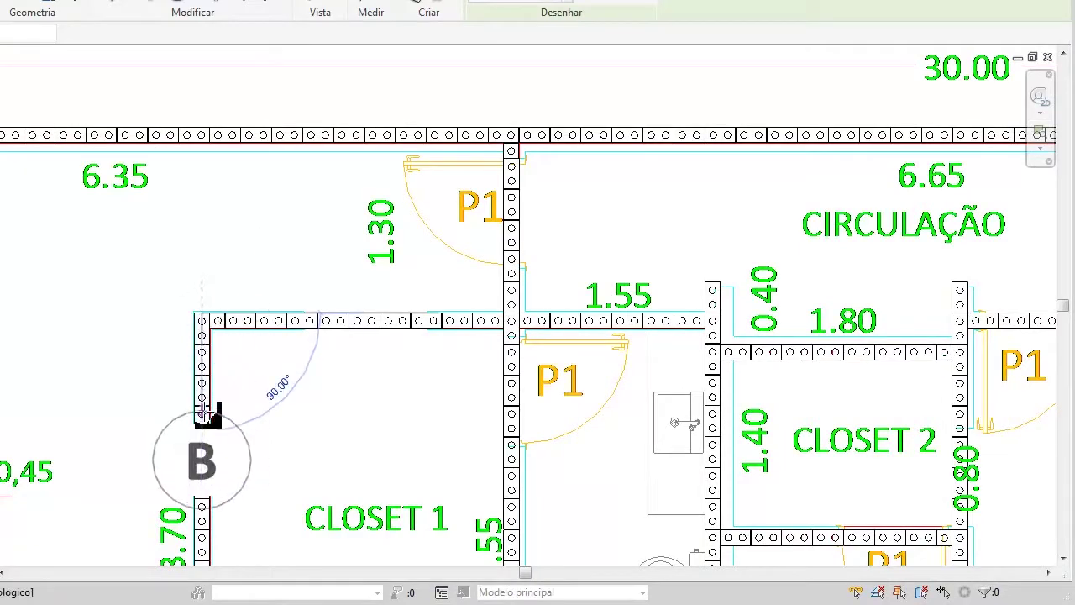
middle_click_drag(210, 378, 377, 300)
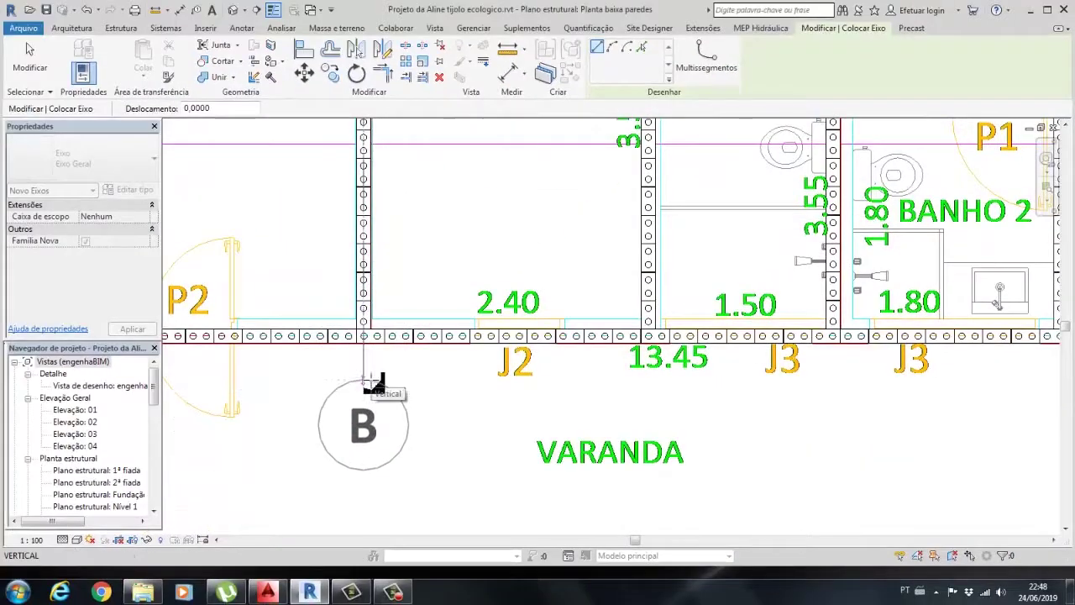
left_click(363, 380)
scroll(418, 251, "down", 2)
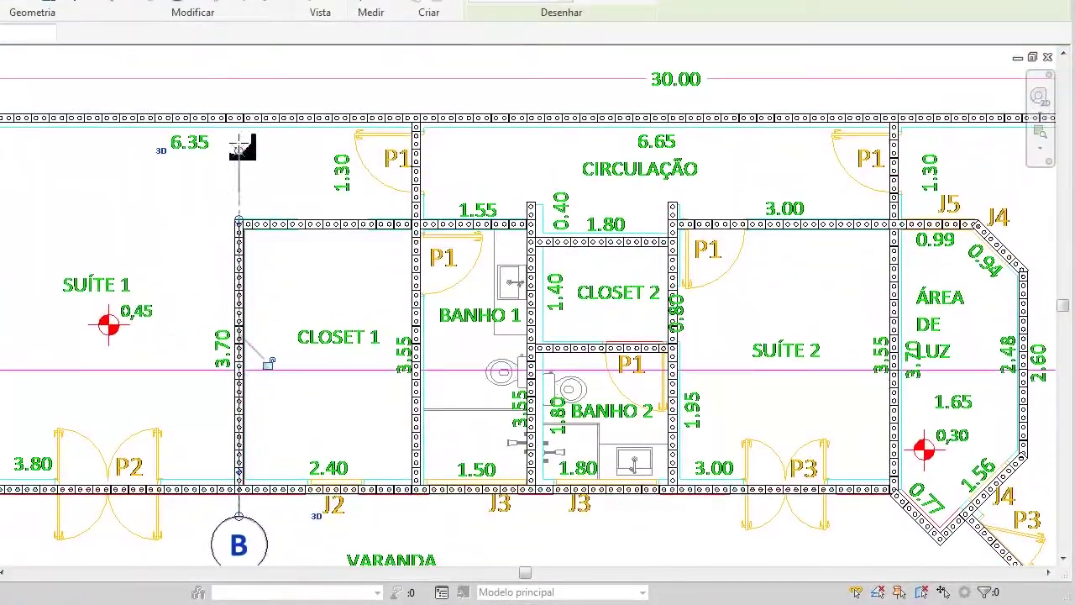
key("Escape")
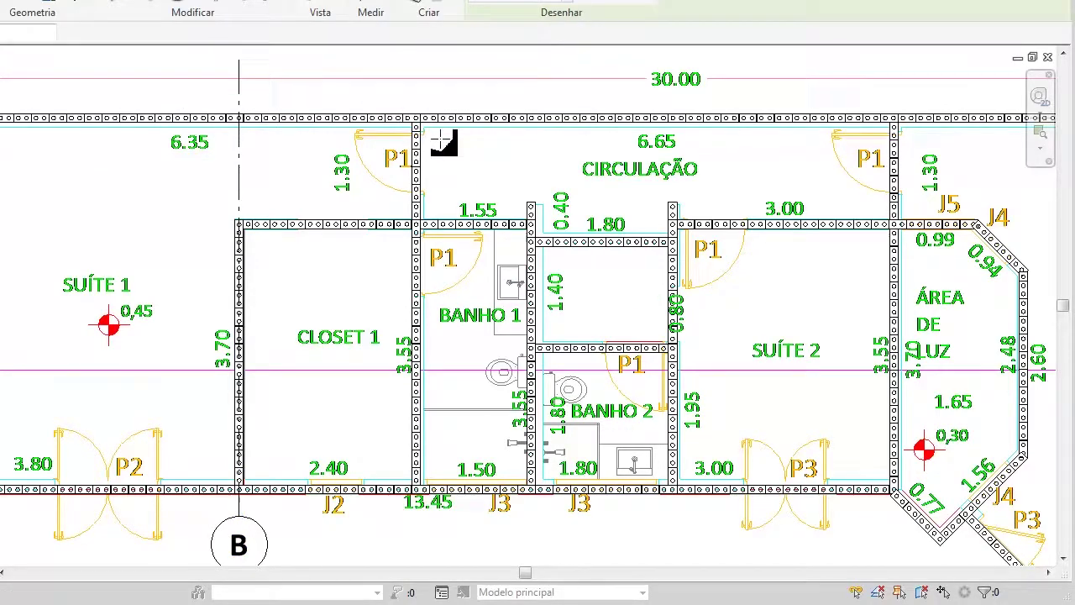
Bring the veranda into view and place grid C's end below it.
scroll(442, 143, "up", 3)
mouse_move(400, 130)
left_mouse_down()
mouse_move(410, 200)
mouse_move(402, 454)
left_mouse_up()
scroll(473, 444, "down", 3)
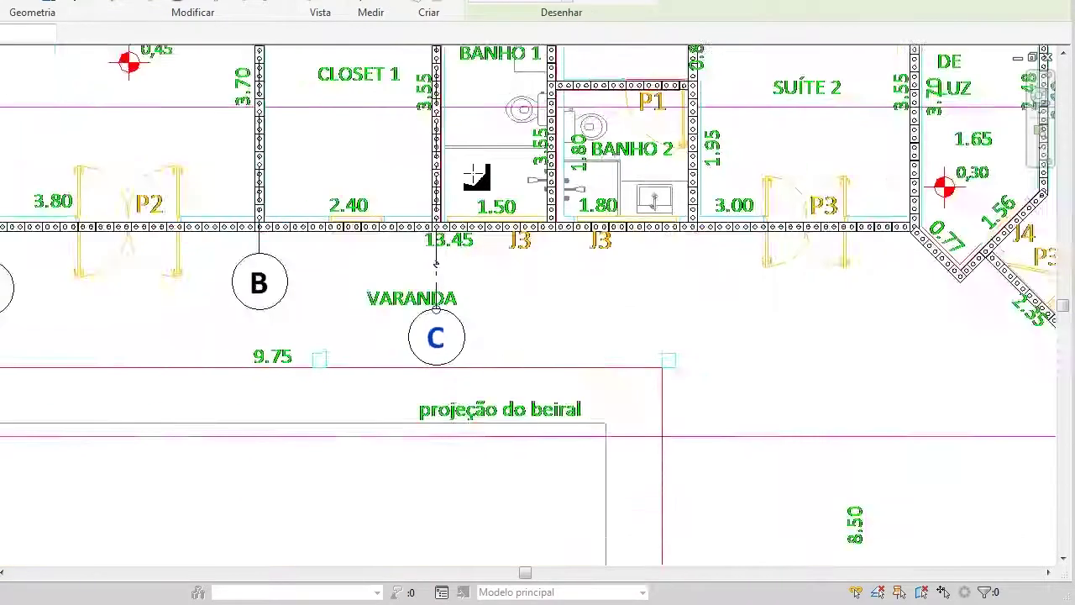
scroll(451, 331, "down", 2)
scroll(412, 165, "up", 3)
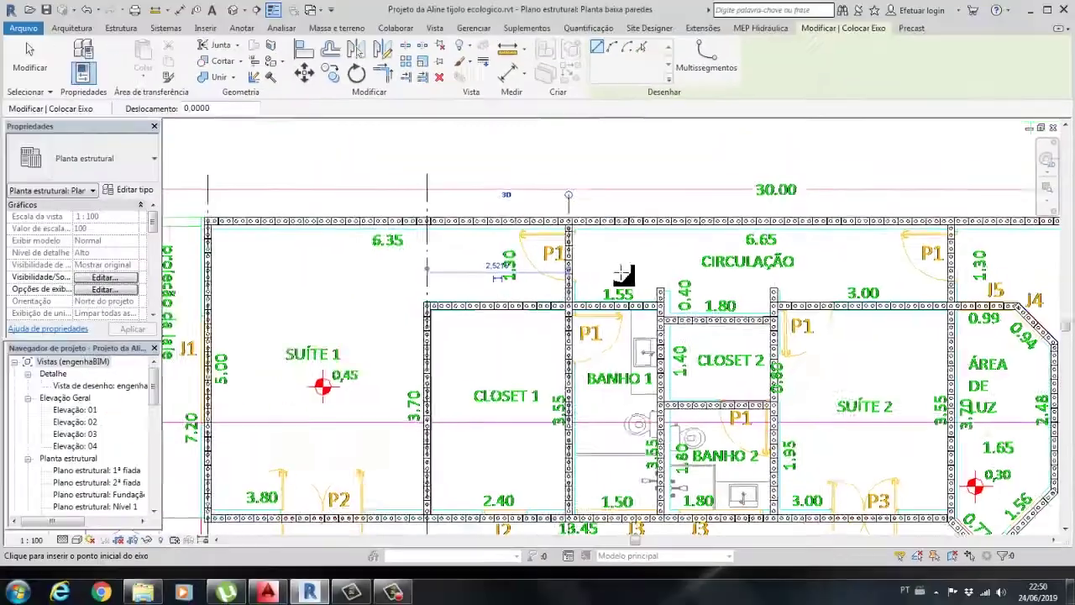
Place vertical grid D from the Banho 1 wall top to below the lower wall.
scroll(653, 325, "down", 2)
scroll(660, 330, "up", 5)
left_click(611, 168)
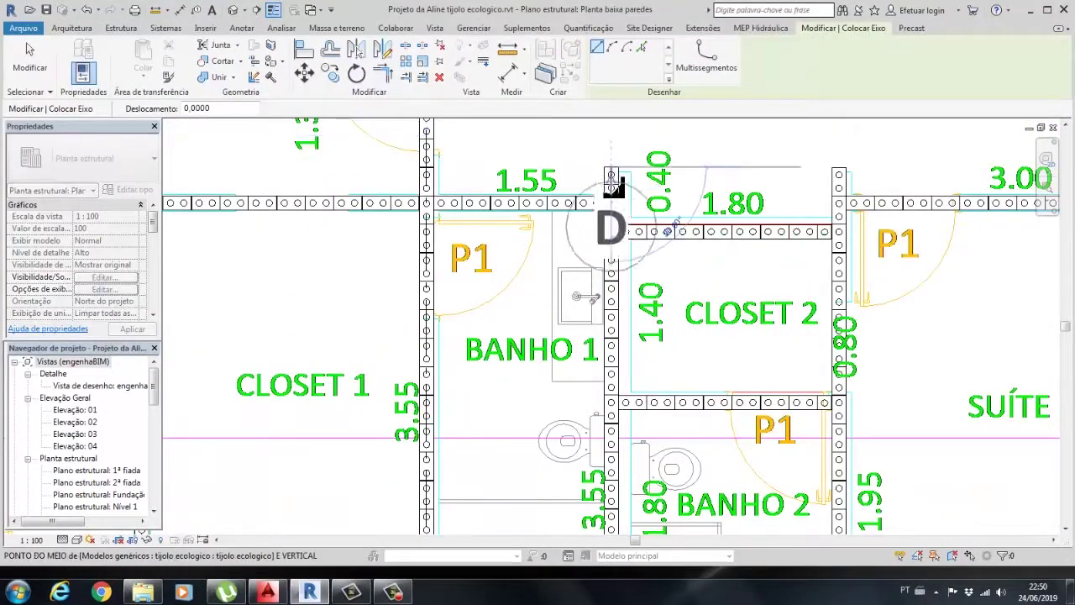
middle_click_drag(606, 294, 609, 161)
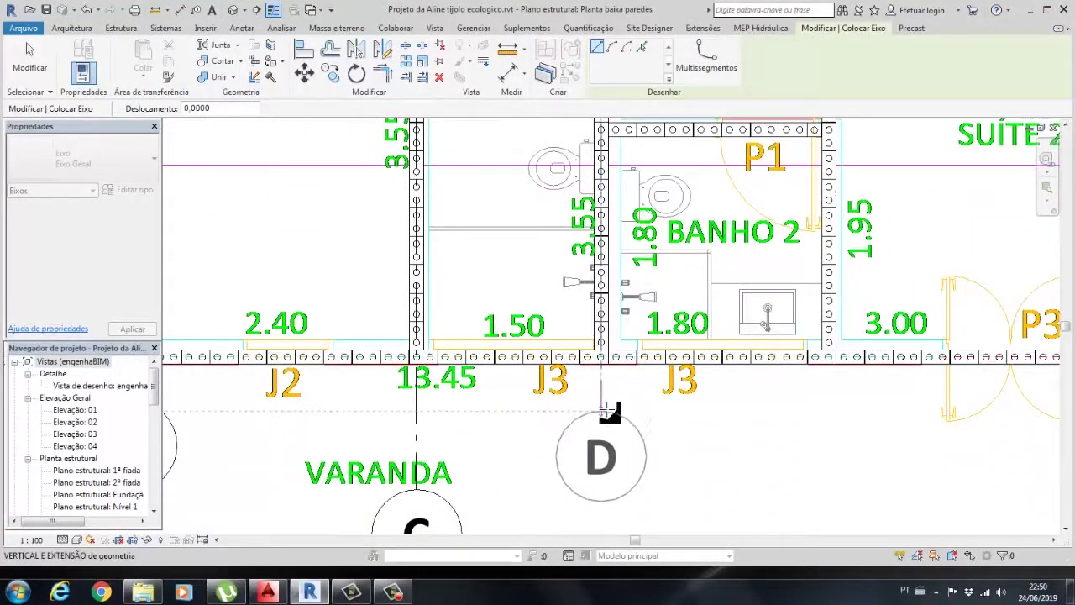
left_click(607, 416)
scroll(630, 267, "down", 1)
middle_click_drag(630, 268, 672, 294)
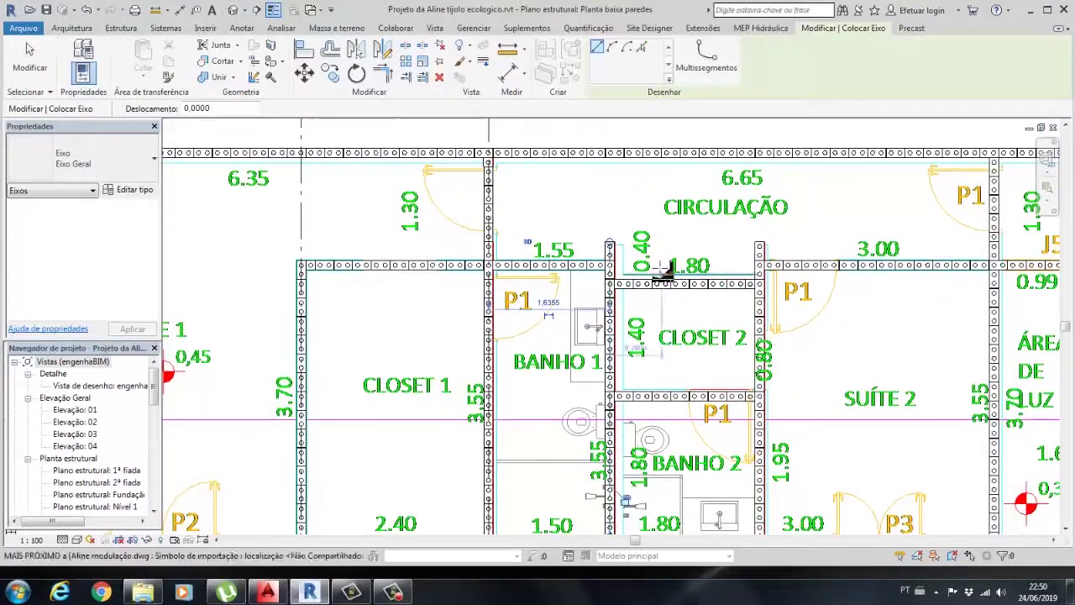
key("Escape")
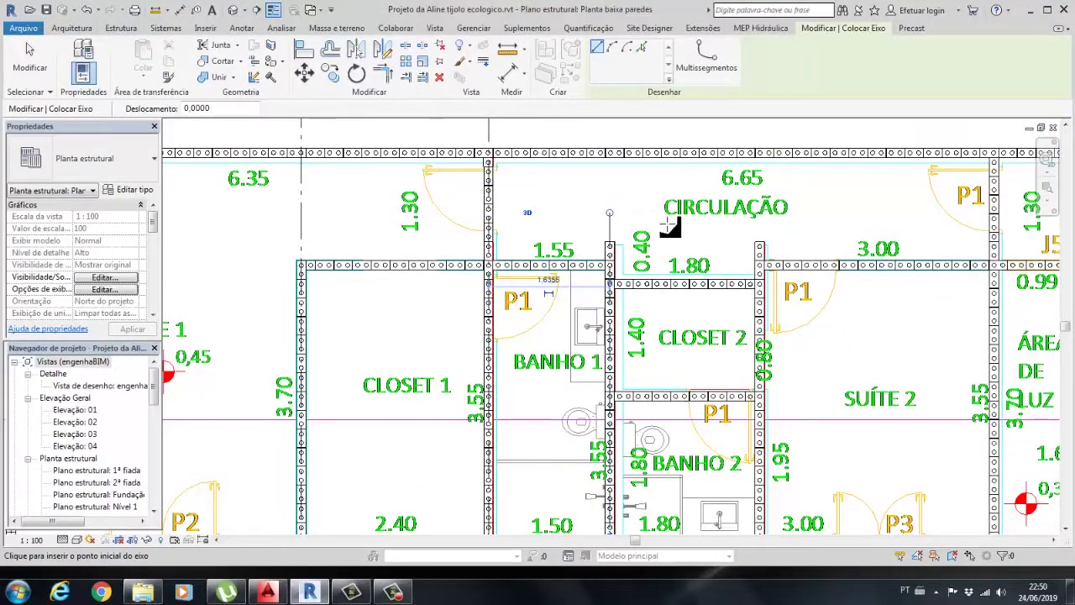
Place vertical grid E on the wall beside Closet 2, with its top above the wall.
left_click(761, 244)
middle_click_drag(762, 336, 760, 202)
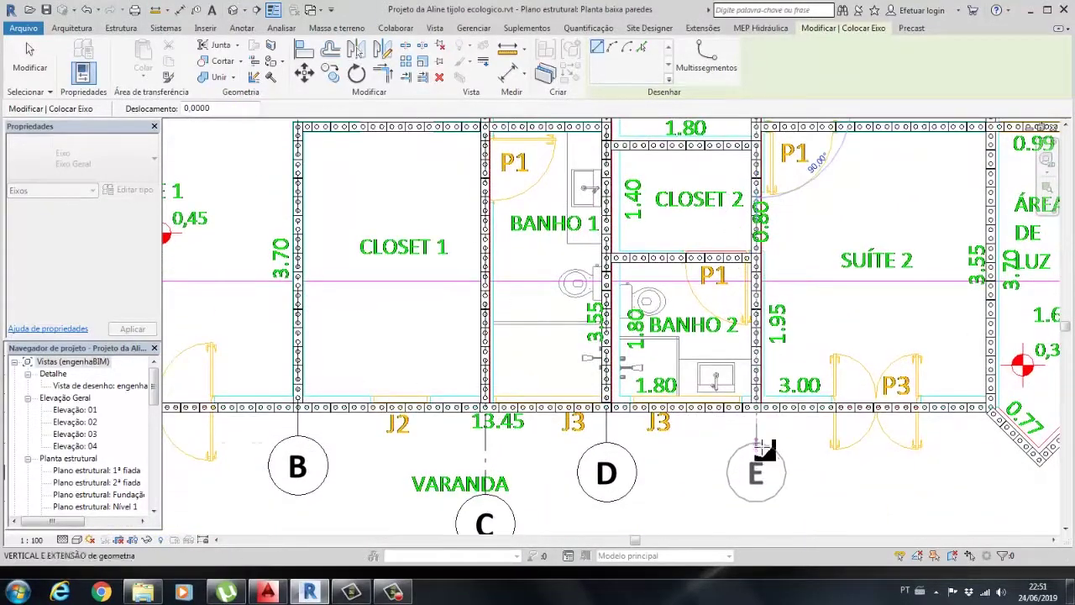
middle_click_drag(822, 259, 807, 360)
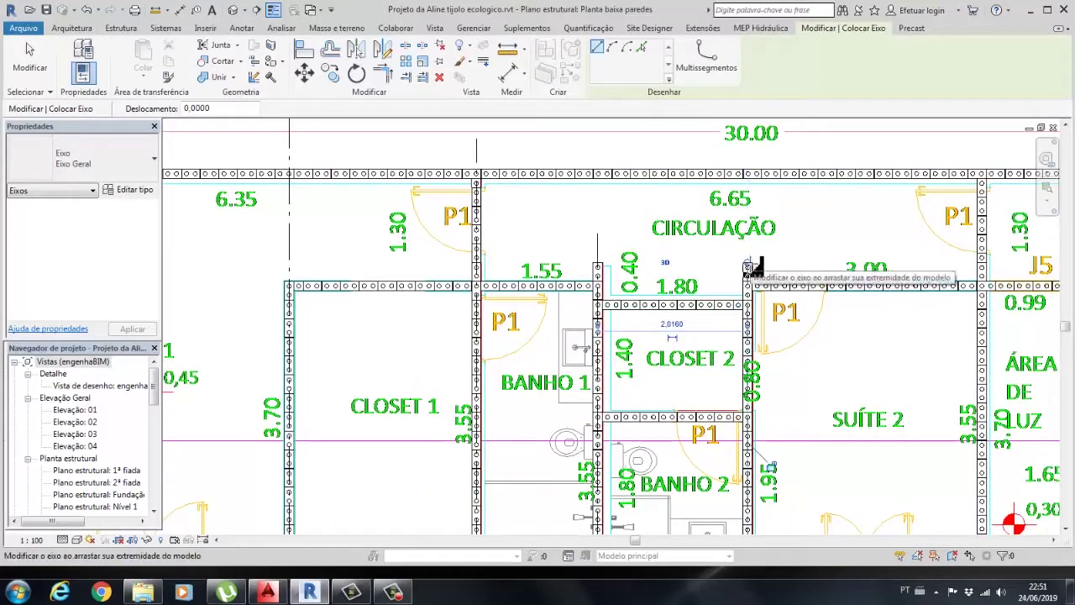
left_click(747, 244)
scroll(723, 294, "down", 3)
middle_click_drag(732, 293, 712, 285)
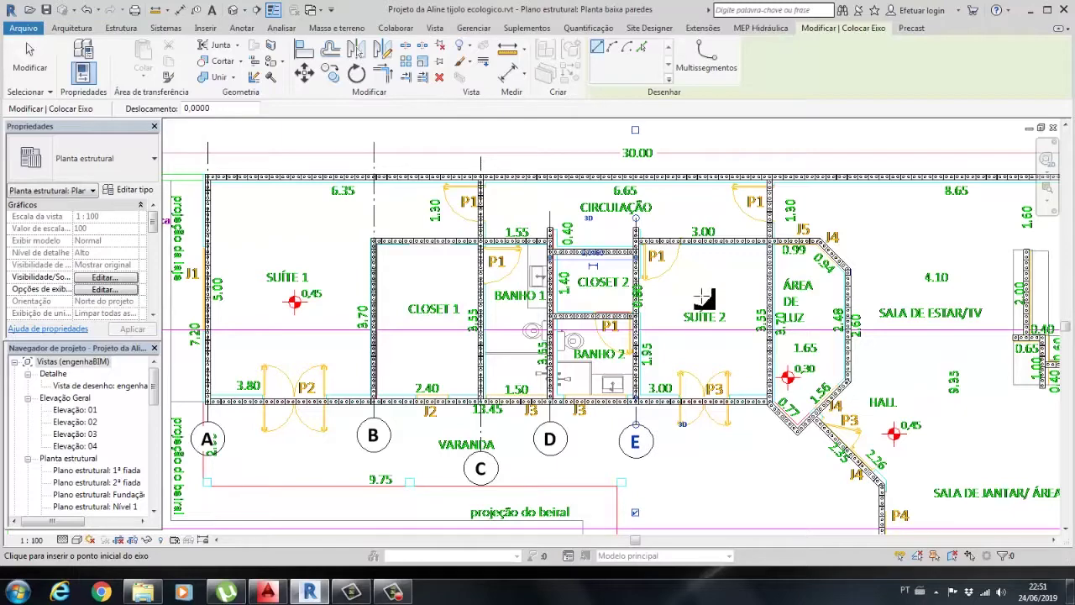
scroll(788, 196, "up", 3)
Place grid F on the Suíte 2/Área de Luz wall, ending below the lower wall.
left_click(757, 168)
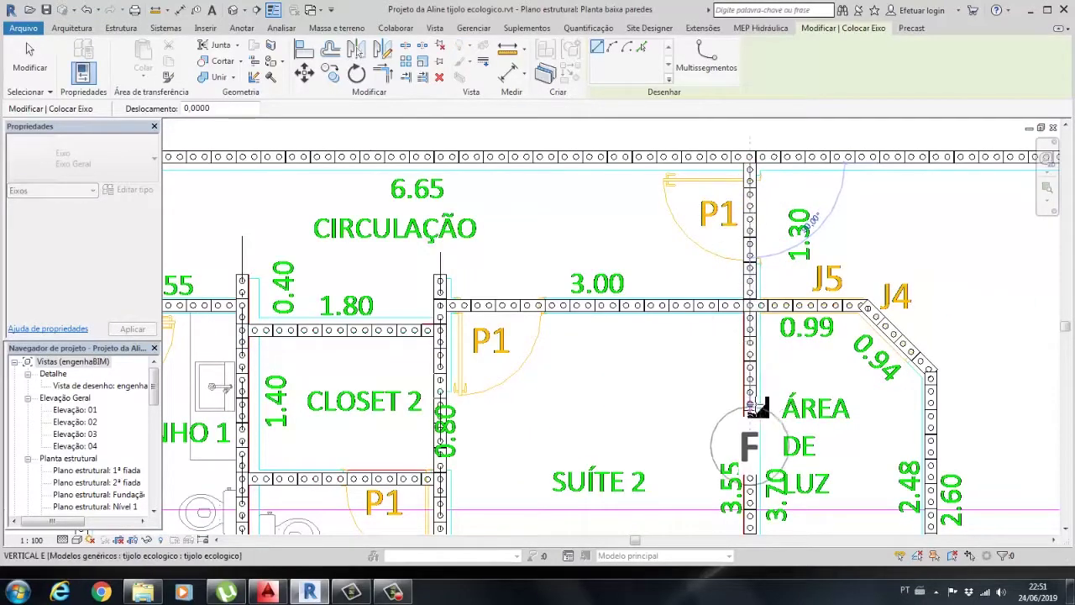
middle_click_drag(760, 427, 740, 242)
scroll(735, 336, "up", 2)
scroll(728, 458, "up", 2)
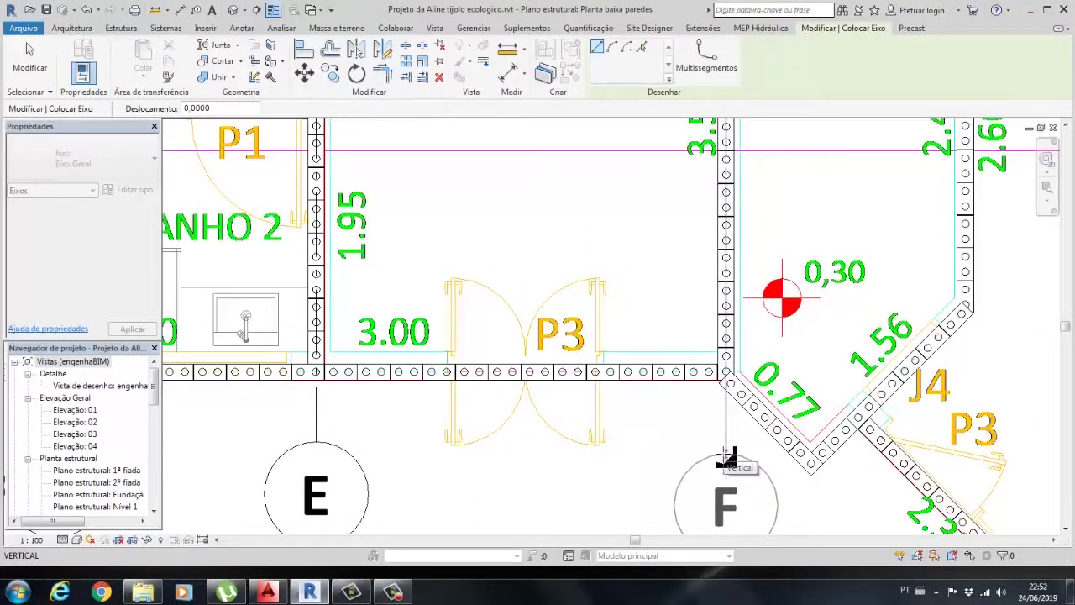
left_click(730, 440)
scroll(761, 218, "down", 3)
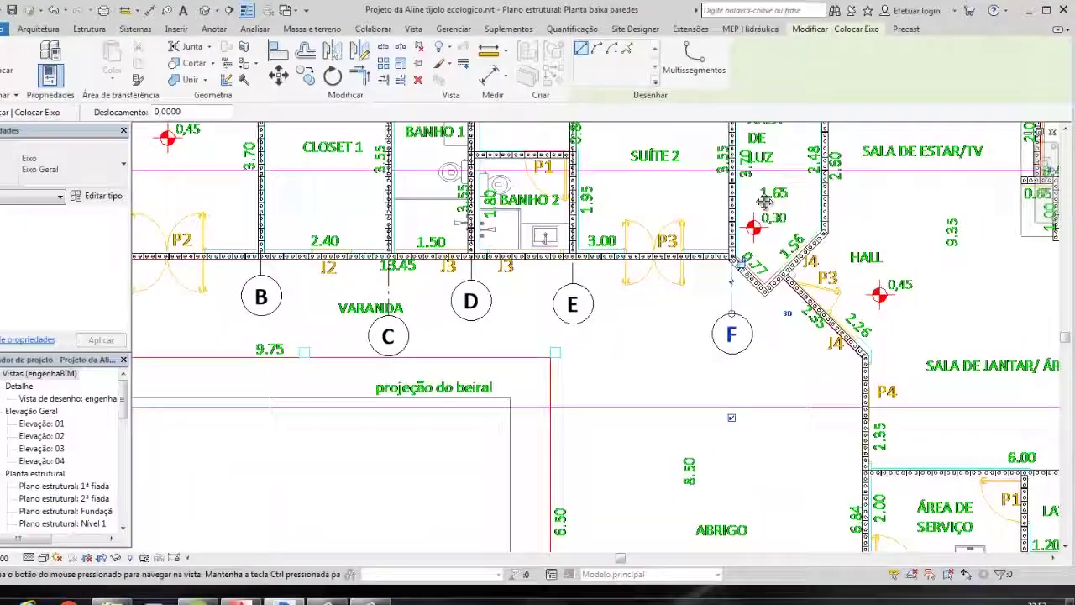
scroll(676, 385, "up", 1)
Place grid G along the Área de Luz right wall, ending below the angled wall.
left_click(599, 294)
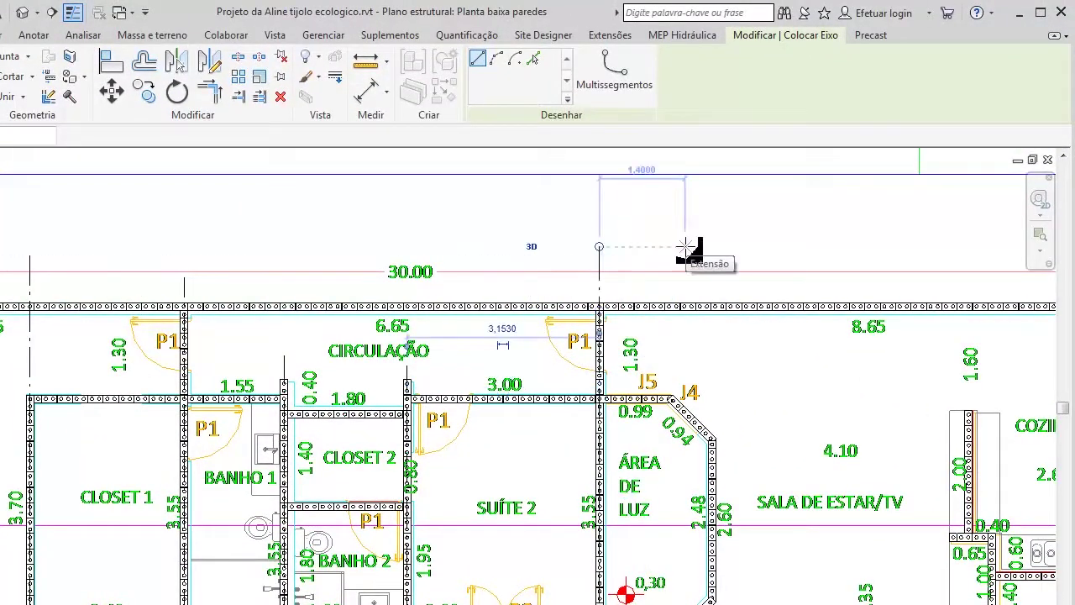
key("Escape")
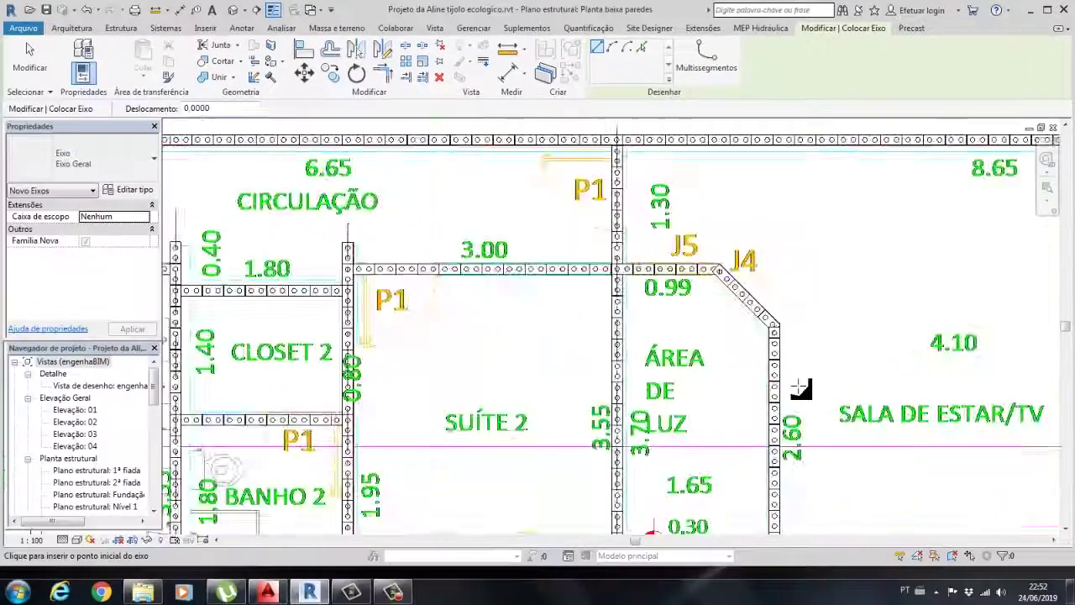
scroll(799, 389, "up", 3)
left_click(743, 250)
scroll(754, 353, "down", 1, "ctrl")
scroll(737, 420, "down", 3, "ctrl")
scroll(737, 336, "down", 3, "ctrl")
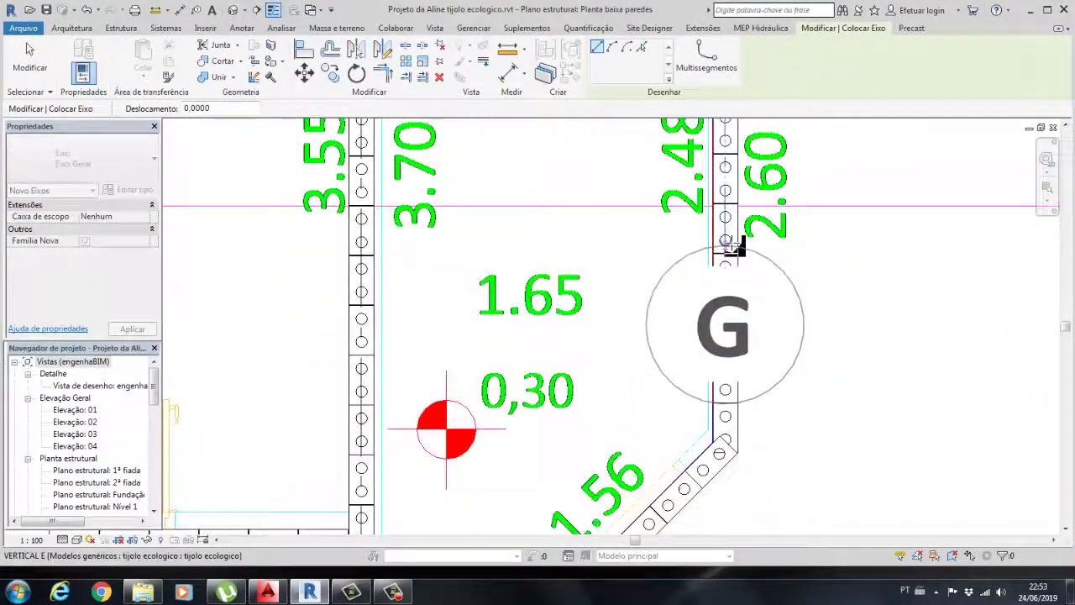
scroll(736, 252, "down", 1, "ctrl")
left_click(729, 411)
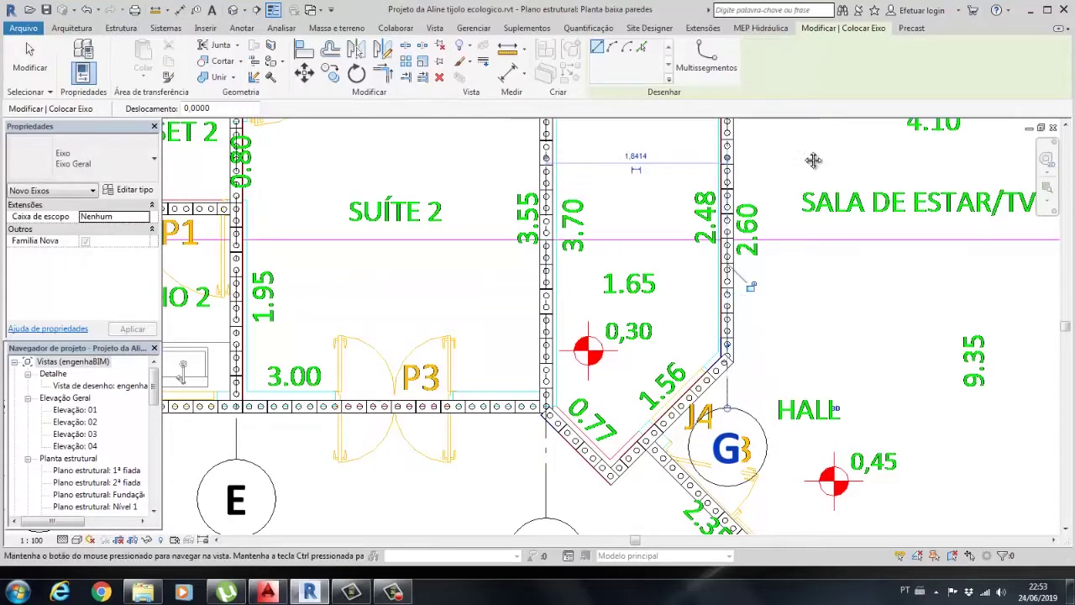
middle_click_drag(813, 160, 829, 308)
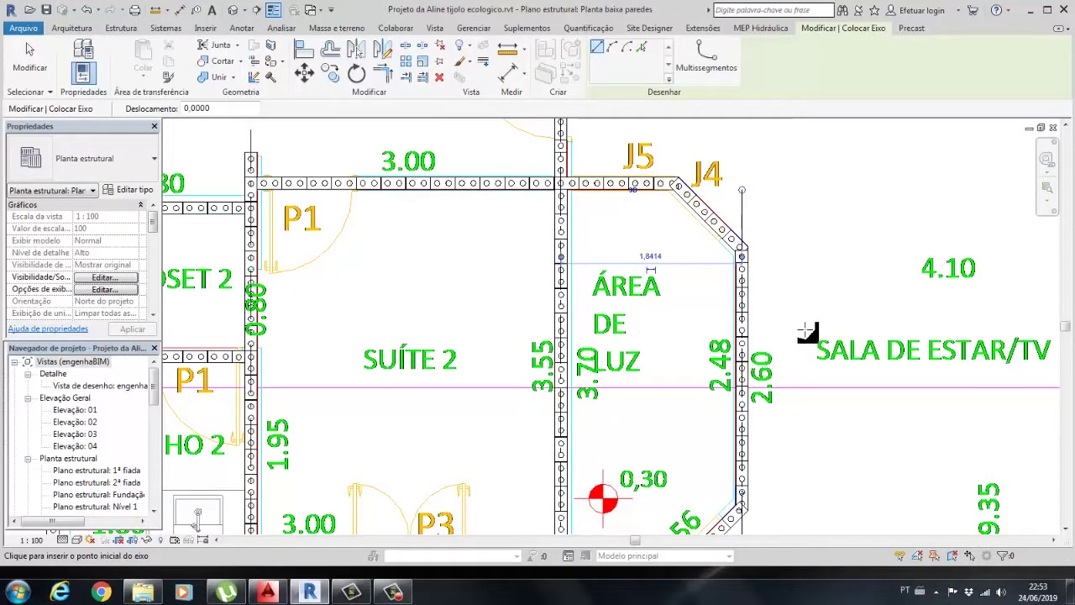
left_click(681, 185)
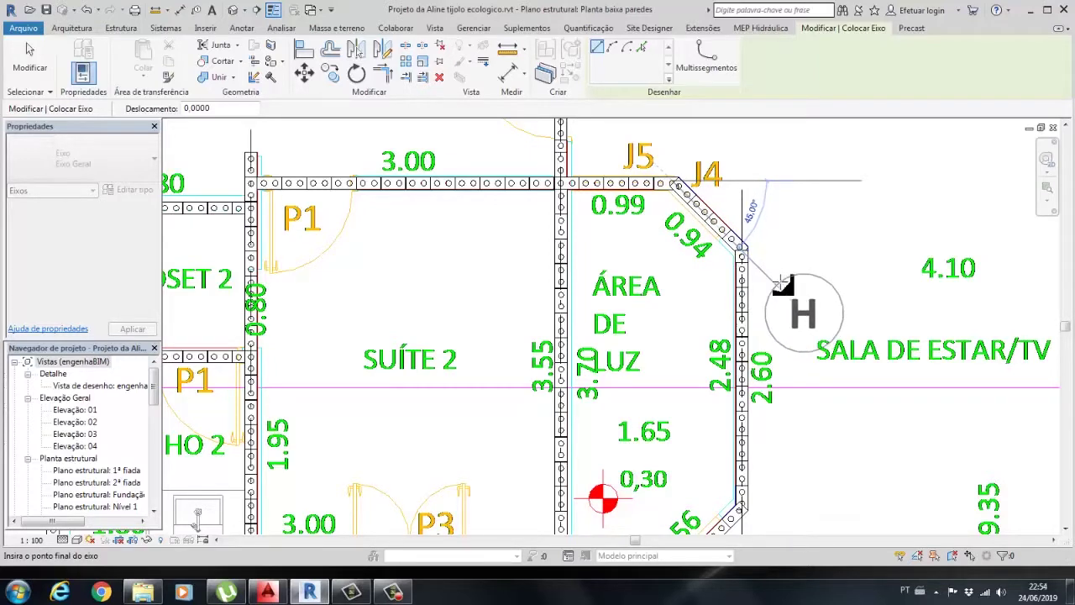
Finish diagonal grid H along the J4 angled wall.
left_click(780, 289)
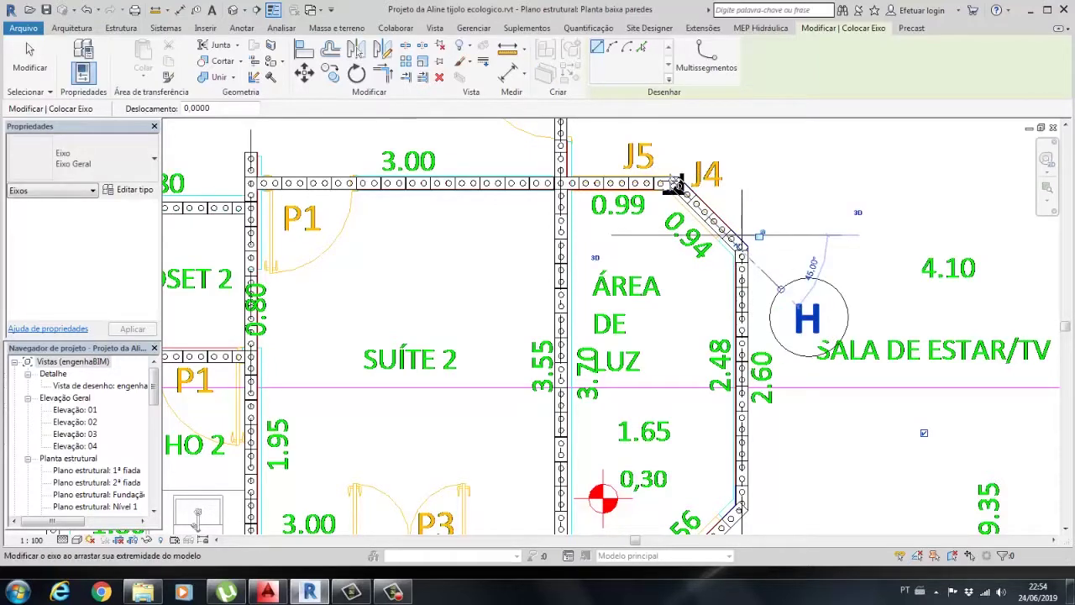
middle_click_drag(849, 486, 828, 280)
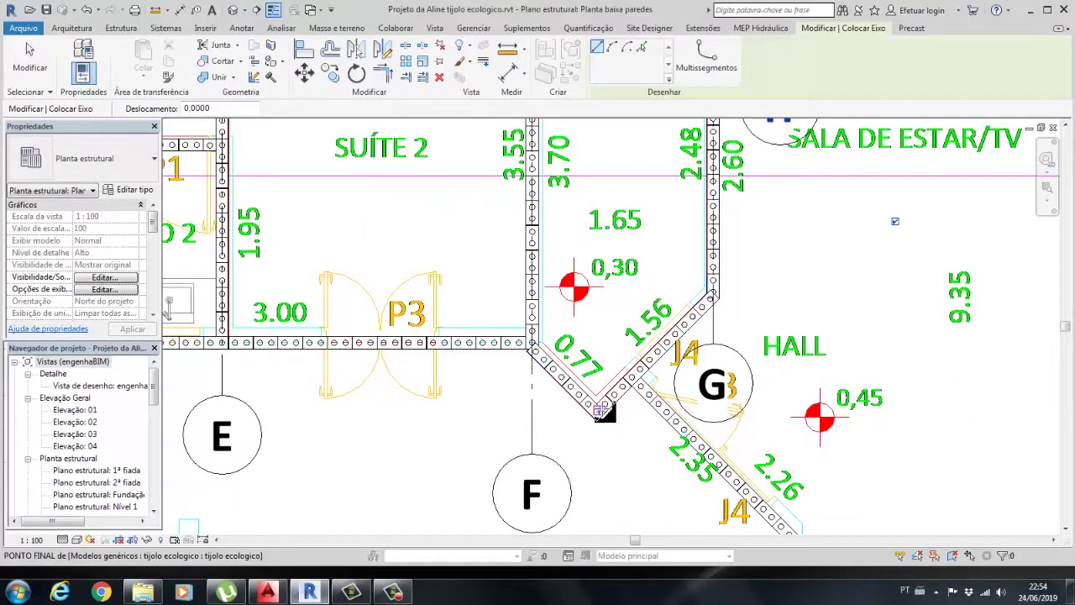
left_click(603, 412)
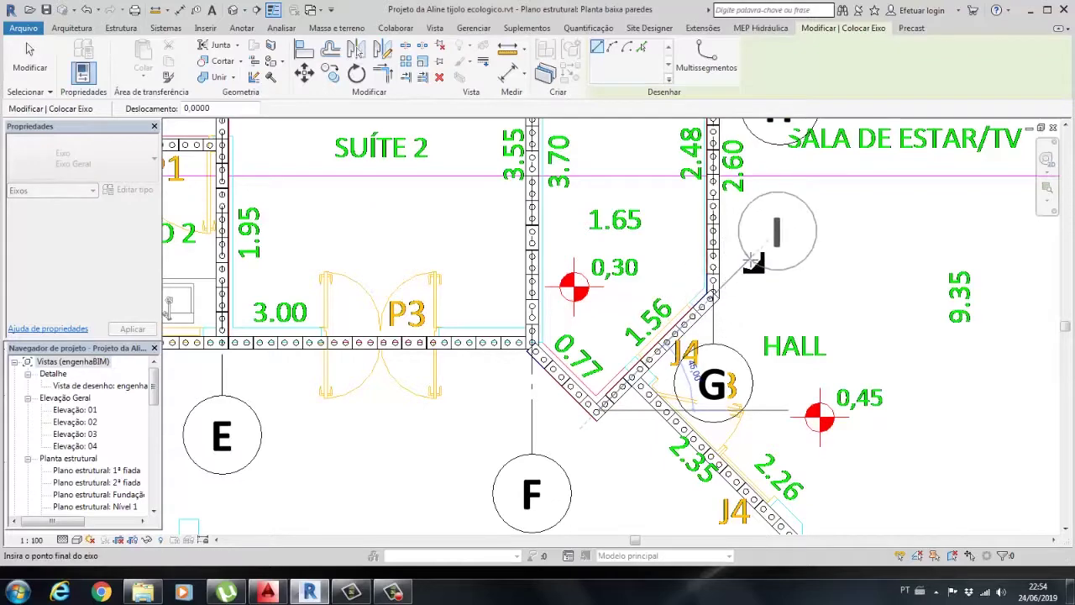
key("Escape")
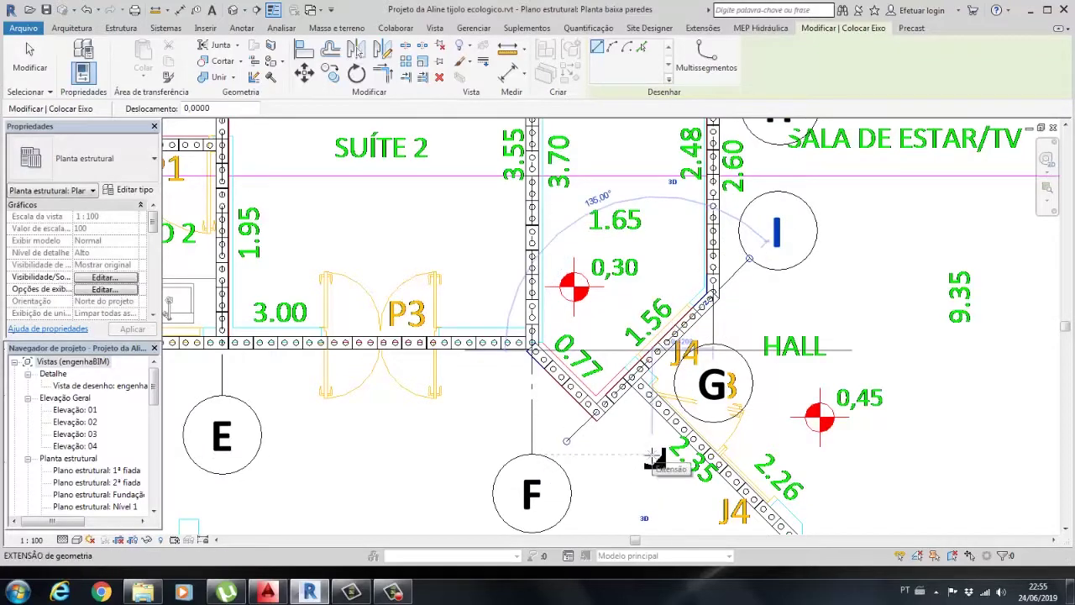
Place diagonal grids J and K along the angled hall walls.
left_click(538, 349)
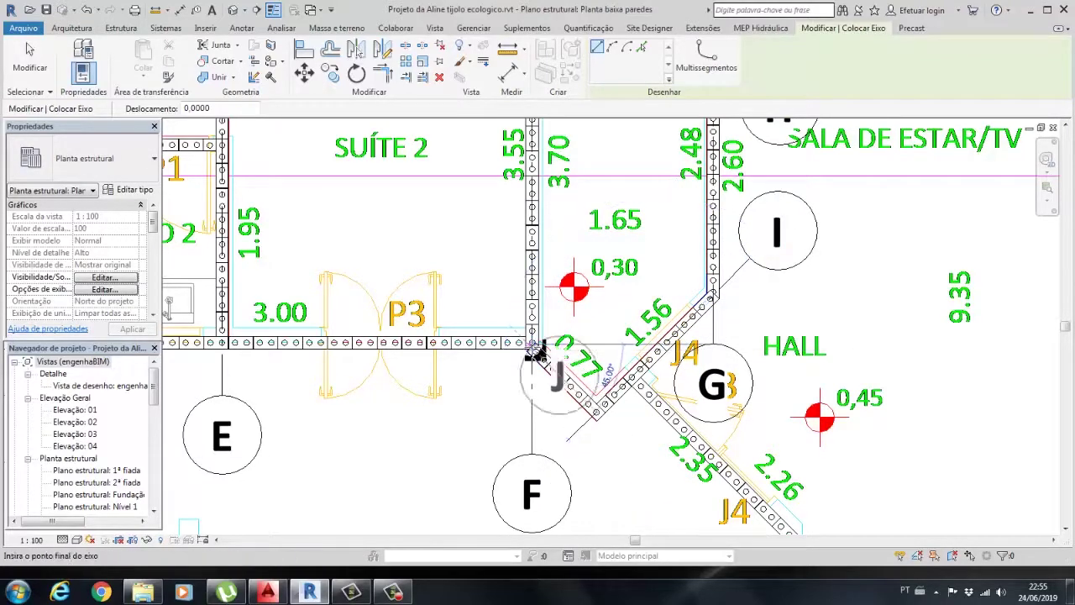
key("Escape")
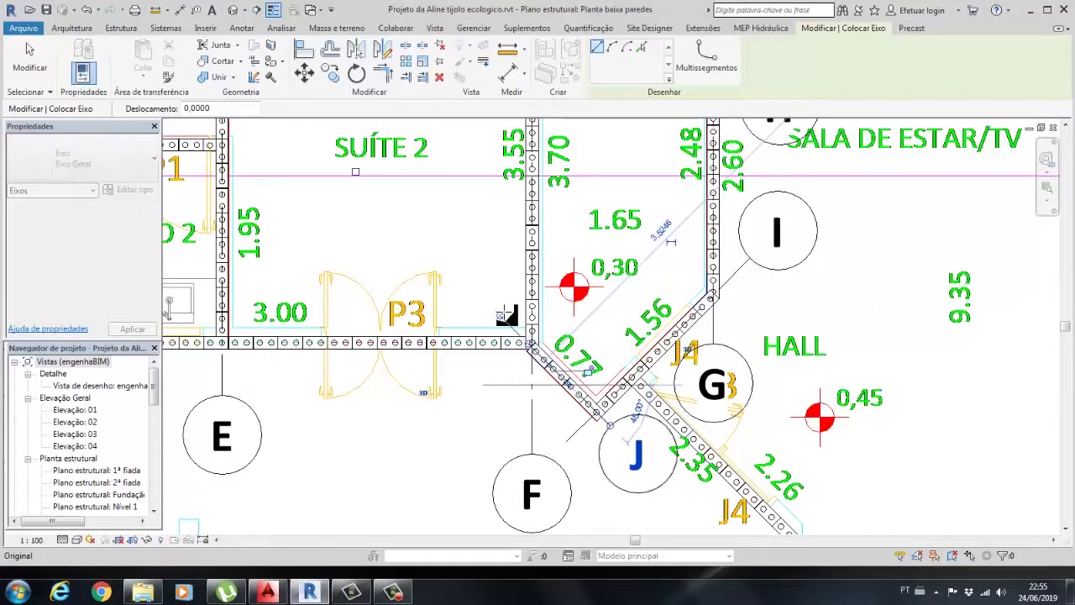
scroll(929, 437, "down", 3)
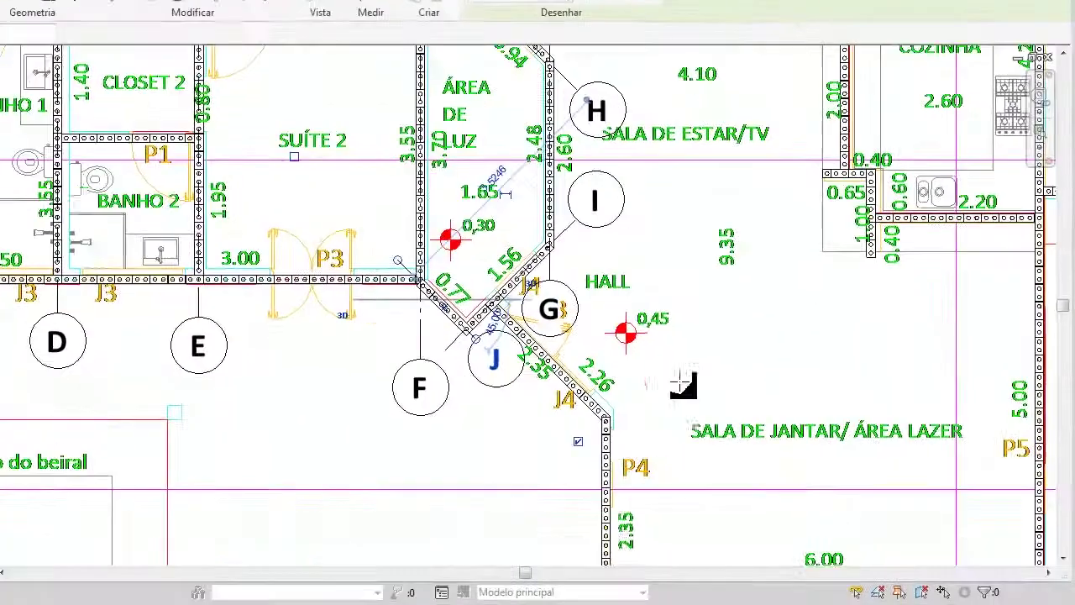
scroll(550, 399, "up", 3)
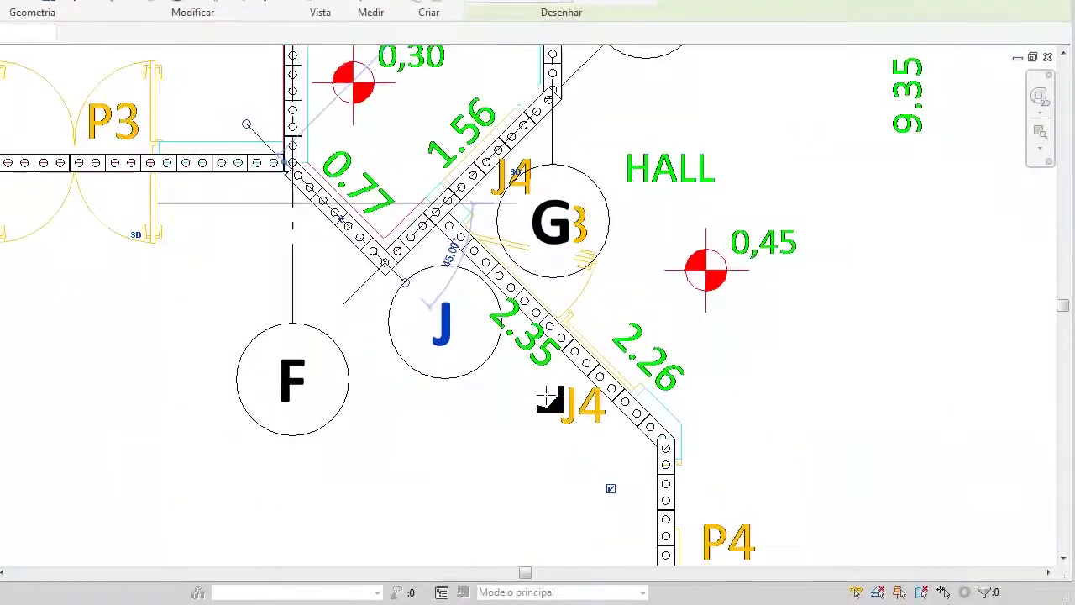
left_click(445, 215)
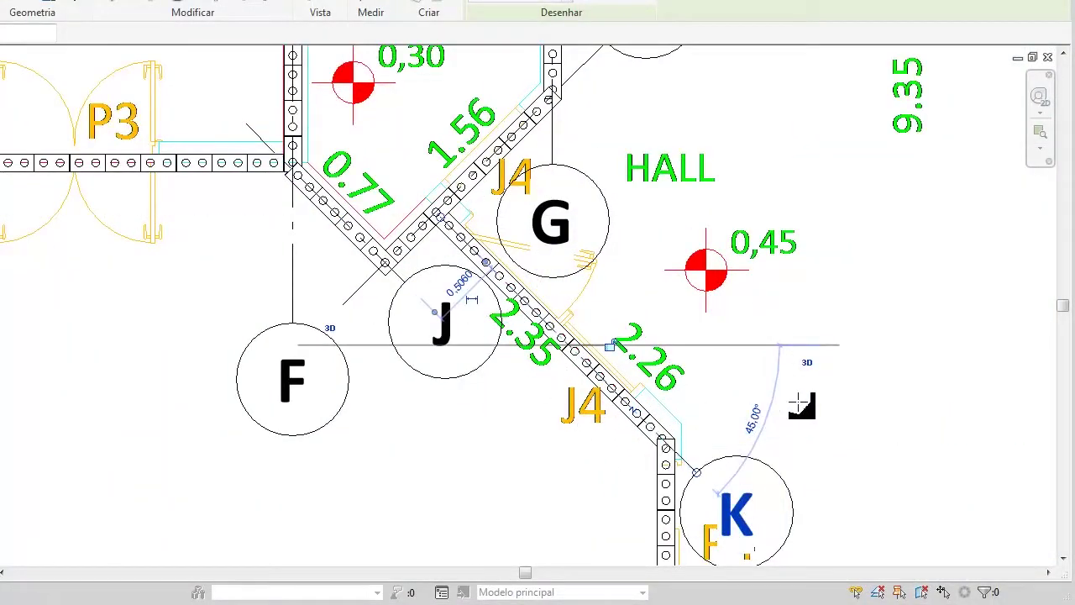
left_click(724, 481)
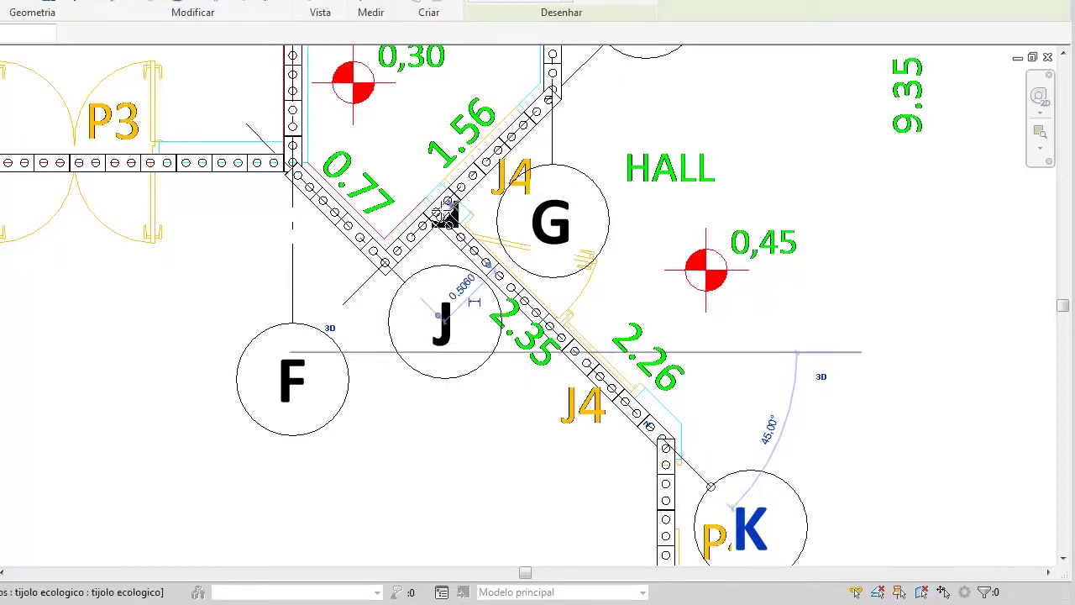
scroll(908, 355, "down", 3)
scroll(960, 341, "down", 3)
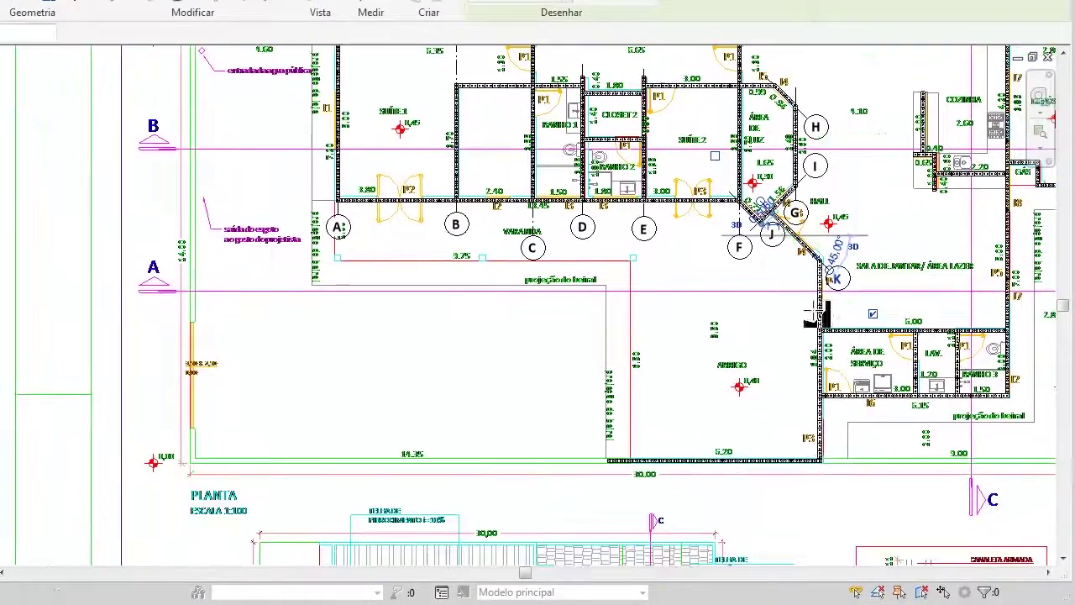
Place vertical grid L on the wall beside the Abrigo, ending below the outer wall.
scroll(901, 412, "up", 3)
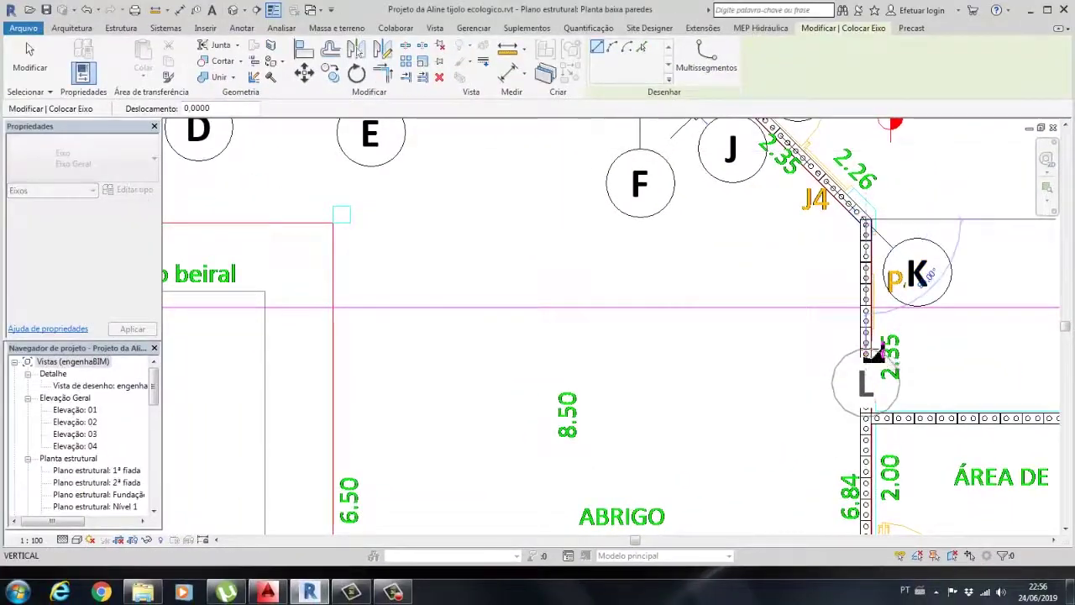
scroll(874, 353, "down", 4)
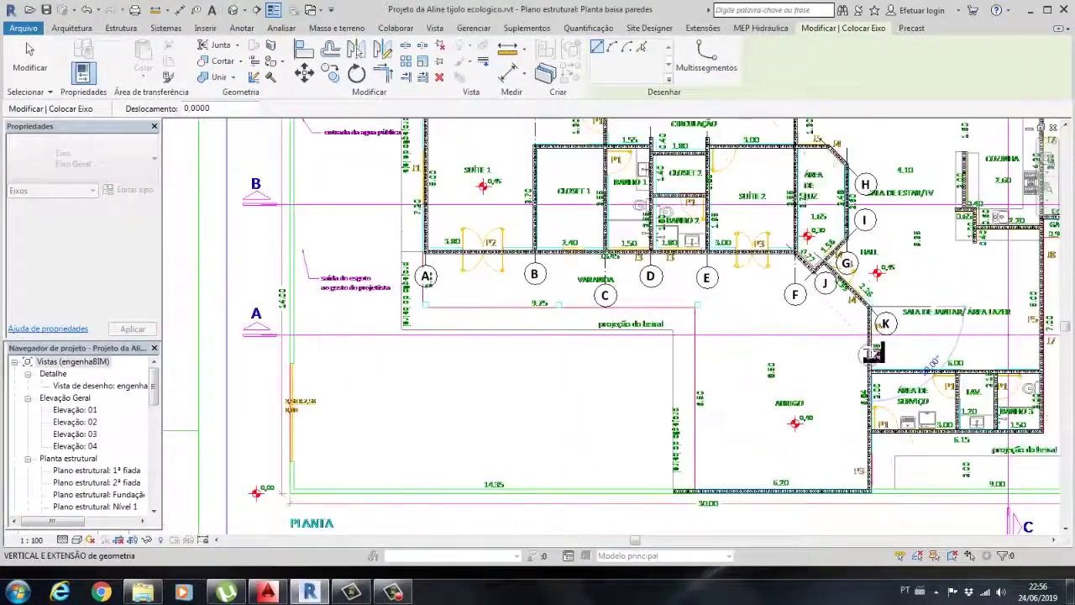
left_click(874, 515)
scroll(873, 514, "up", 3)
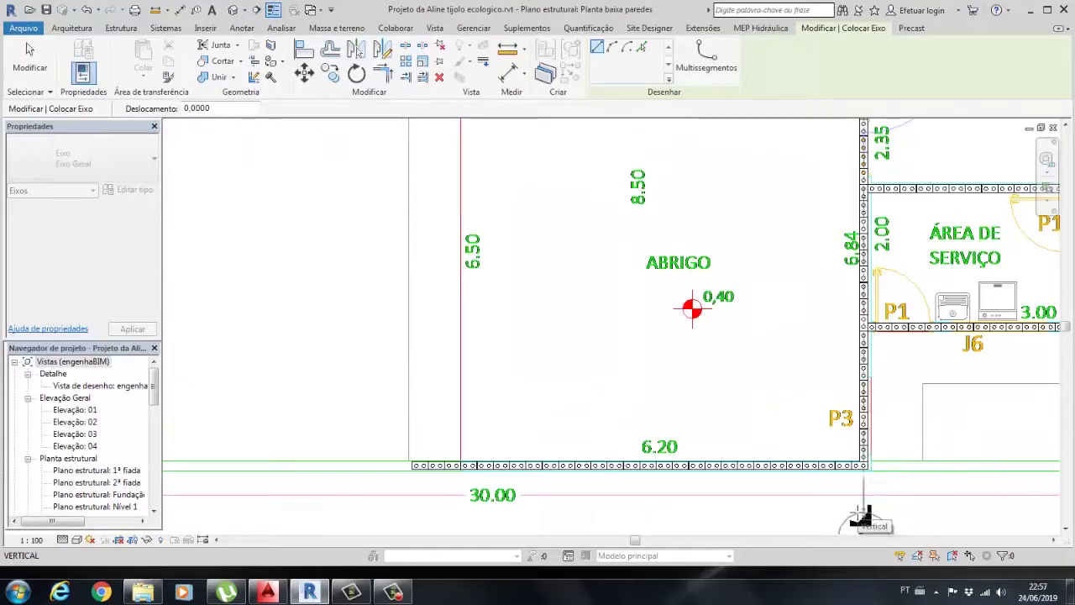
left_click(864, 494)
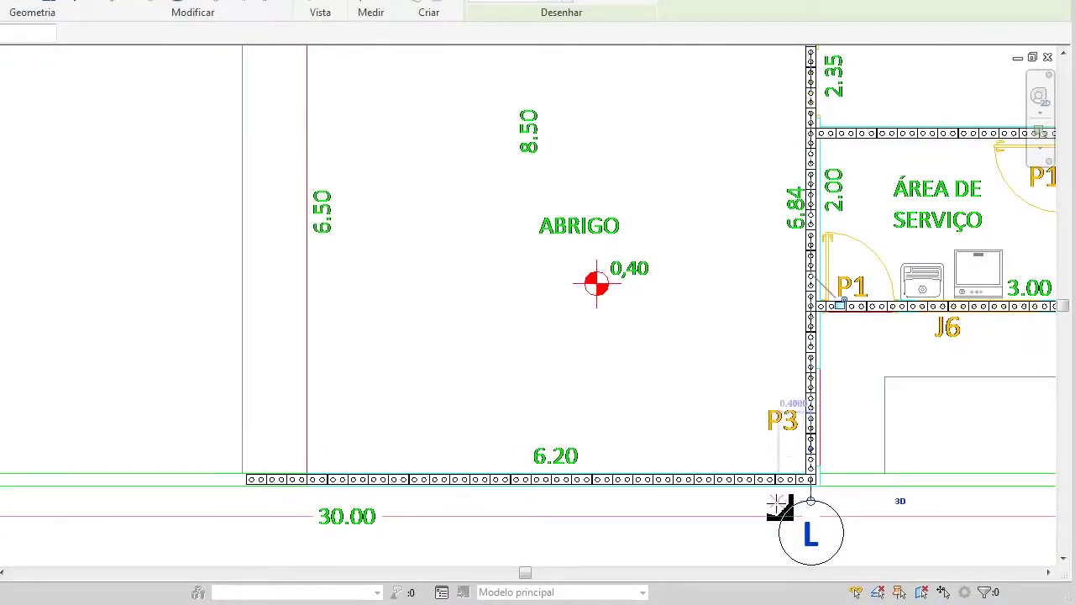
scroll(770, 257, "up", 5, "ctrl")
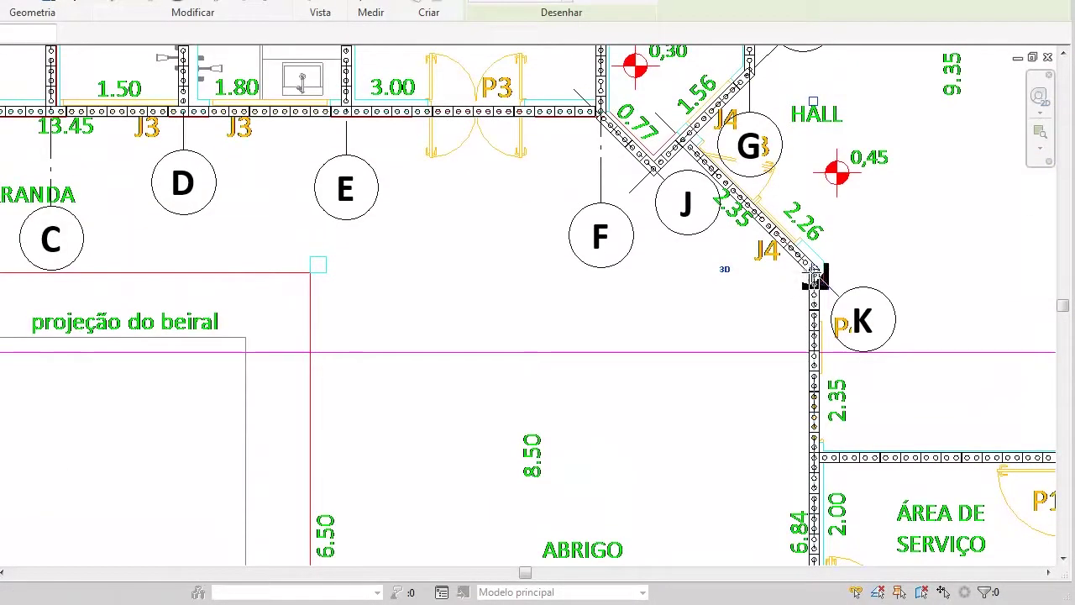
scroll(933, 284, "down", 2)
scroll(903, 289, "down", 2)
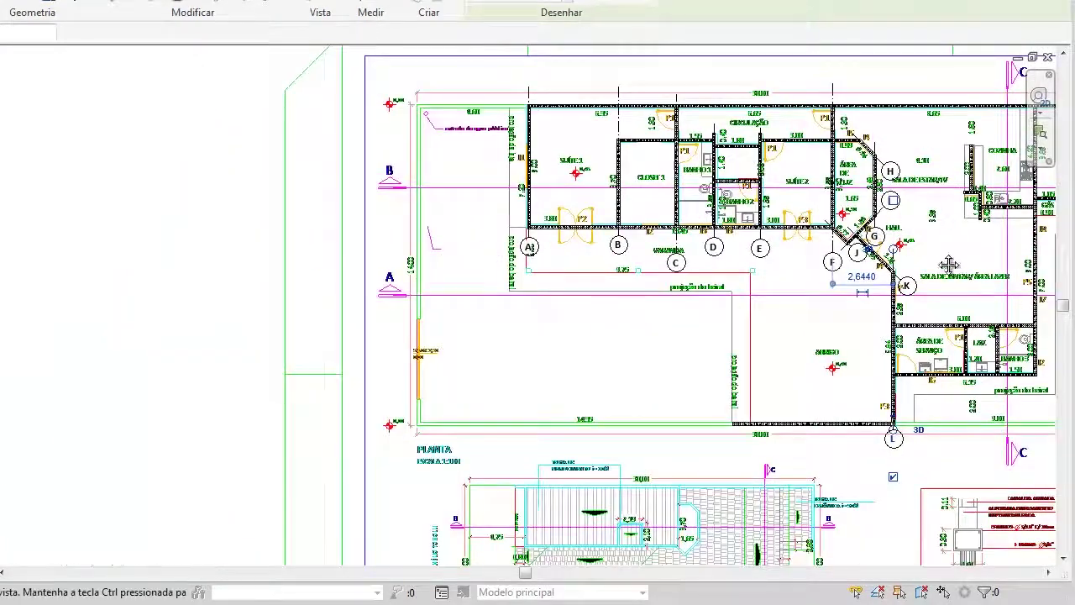
scroll(903, 288, "down", 1)
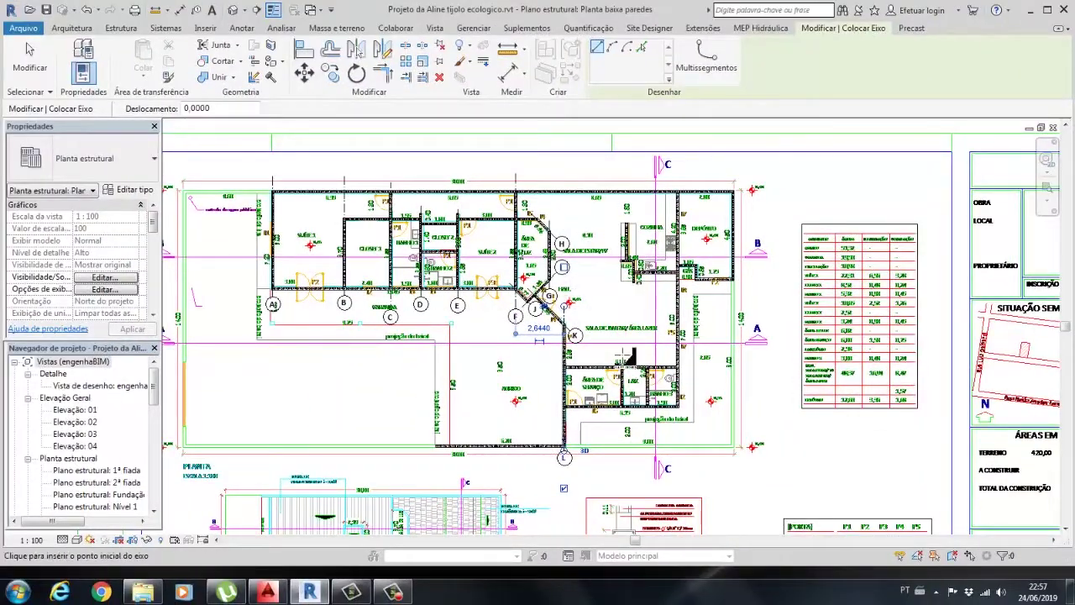
scroll(623, 391, "up", 5)
Finish grid M below the service area and place grid N below the bathroom wall.
left_click(624, 488)
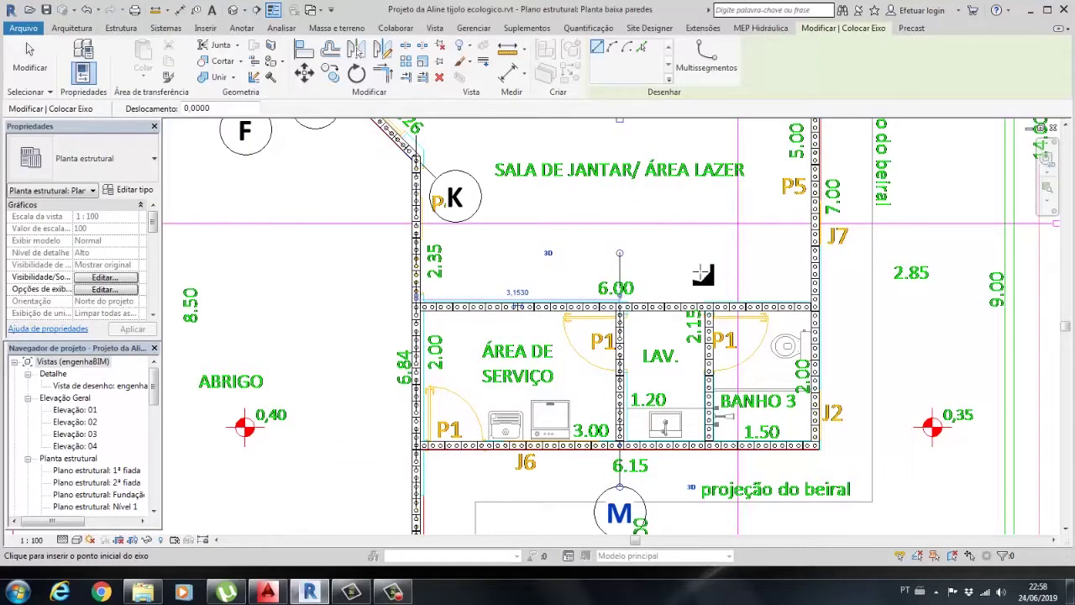
left_click(710, 308)
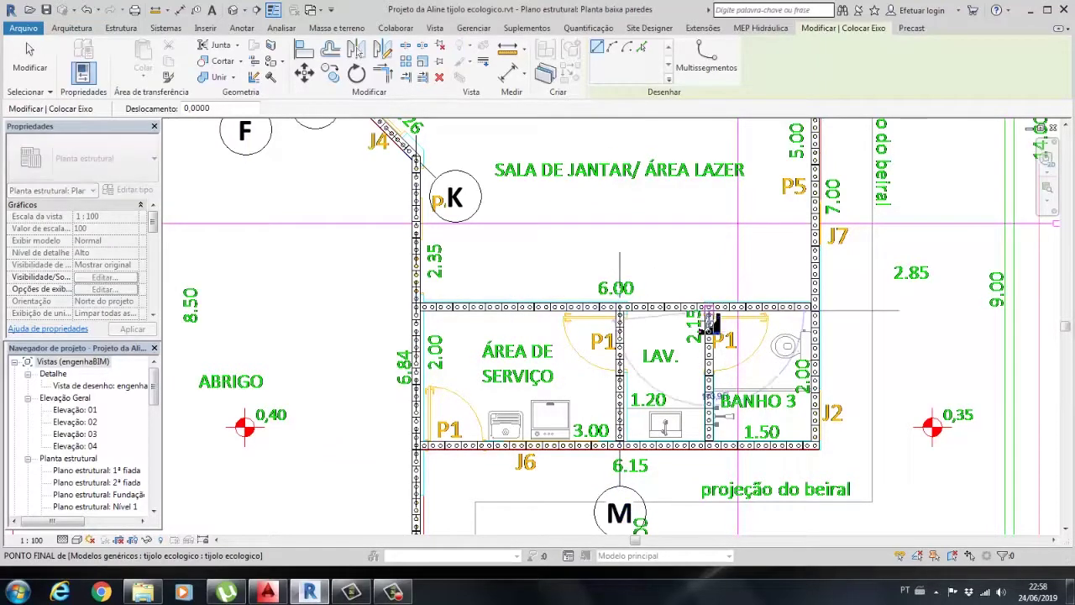
left_click(718, 476)
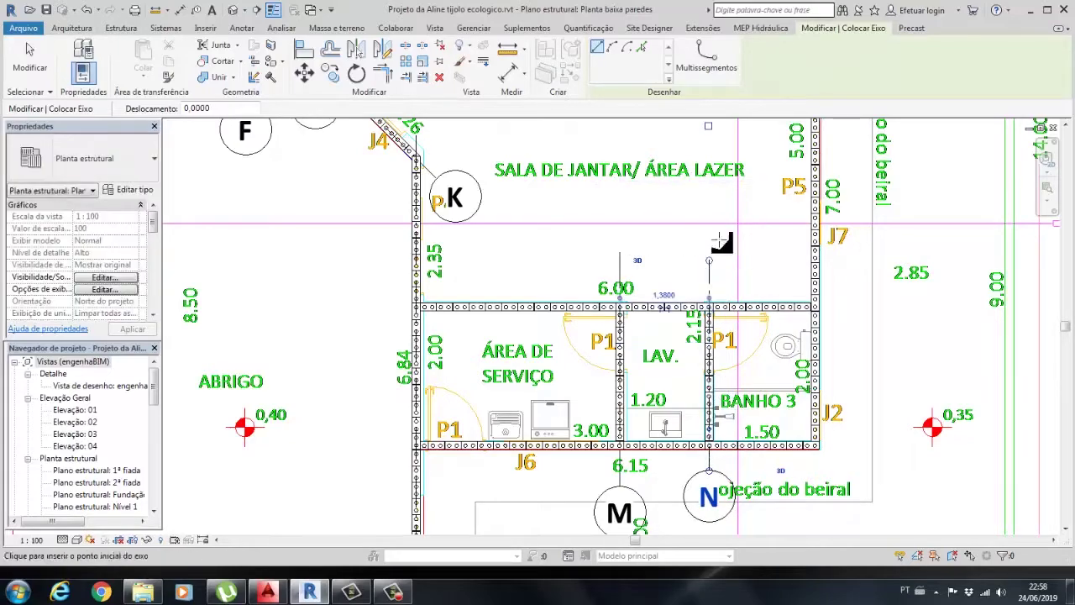
scroll(711, 242, "down", 2)
Place grid O along the kitchen's left wall, cancelling a stray grid P start.
mouse_move(710, 242)
middle_mouse_down()
mouse_move(503, 322)
mouse_move(459, 426)
middle_mouse_up()
scroll(505, 252, "up", 2)
scroll(507, 252, "up", 2)
left_click(504, 219)
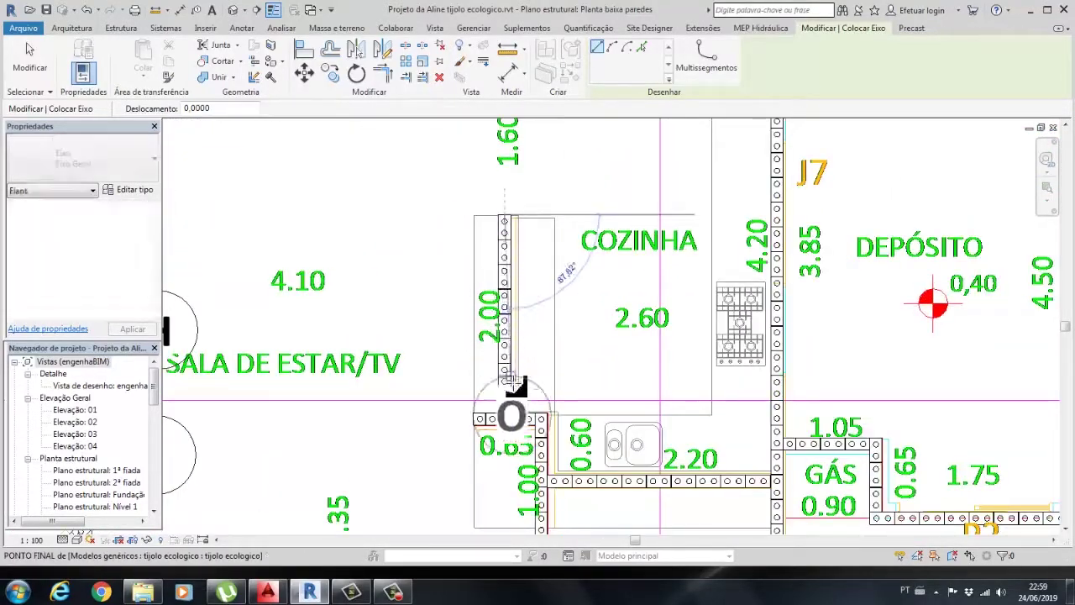
scroll(514, 385, "down", 2)
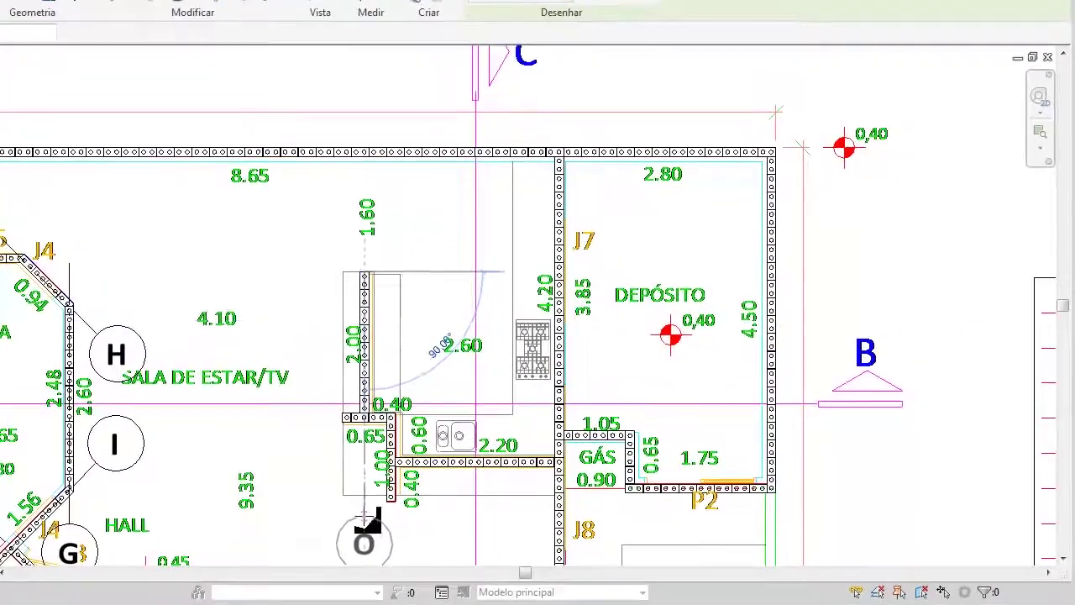
left_click(507, 499)
left_click_drag(364, 250, 364, 252)
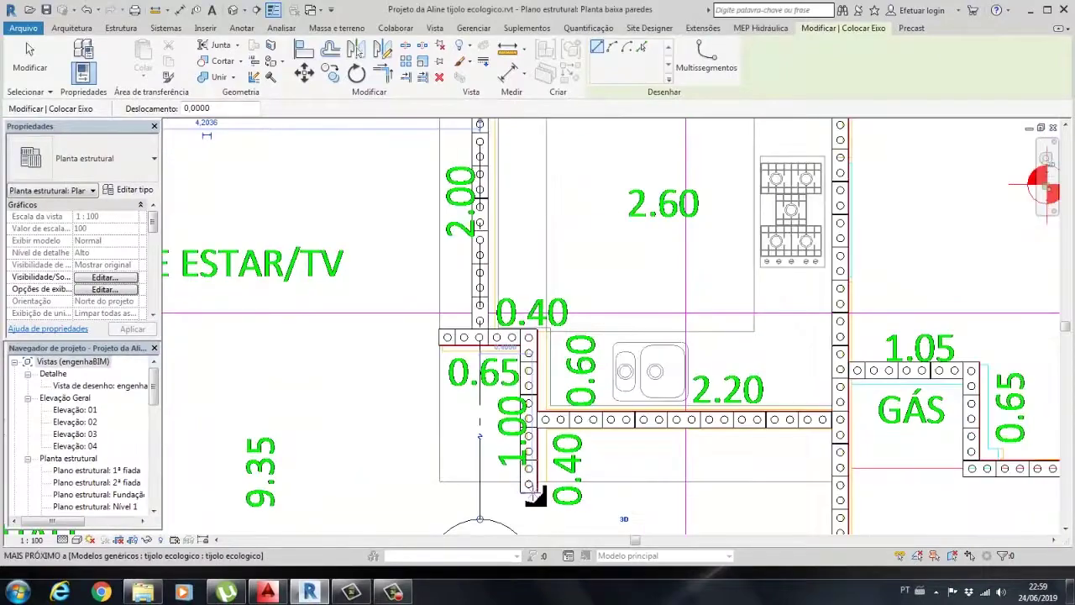
left_click(530, 504)
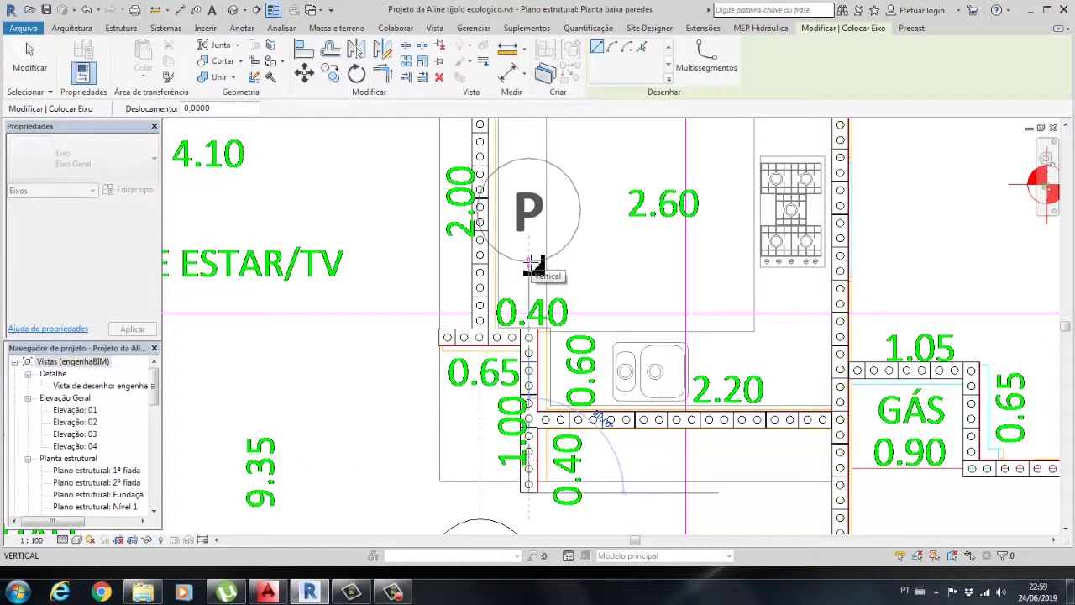
key("Escape")
scroll(590, 509, "down", 2)
scroll(591, 508, "down", 2)
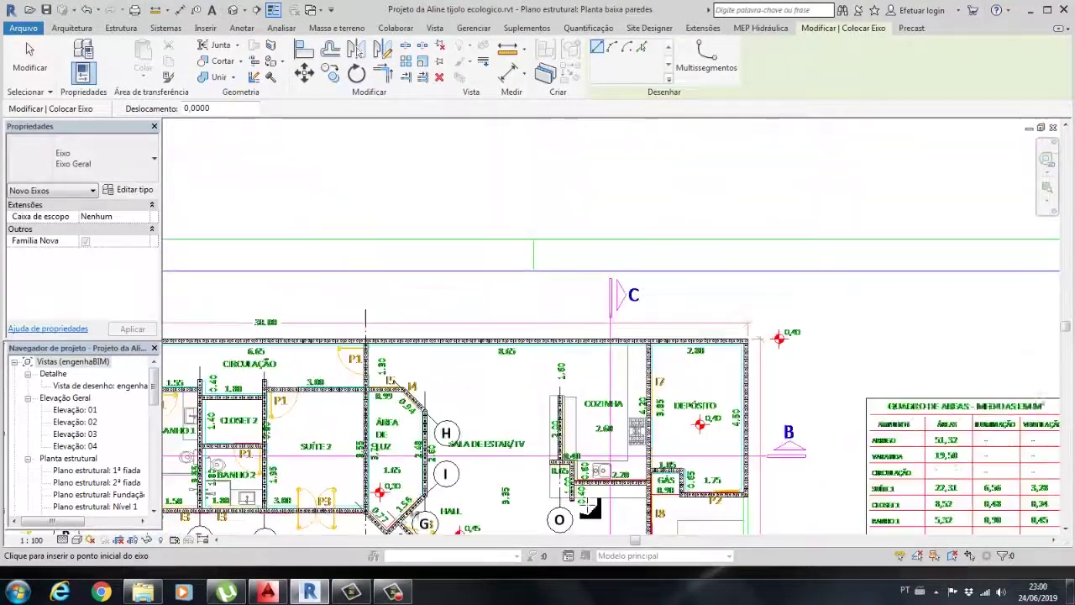
scroll(525, 511, "down", 3)
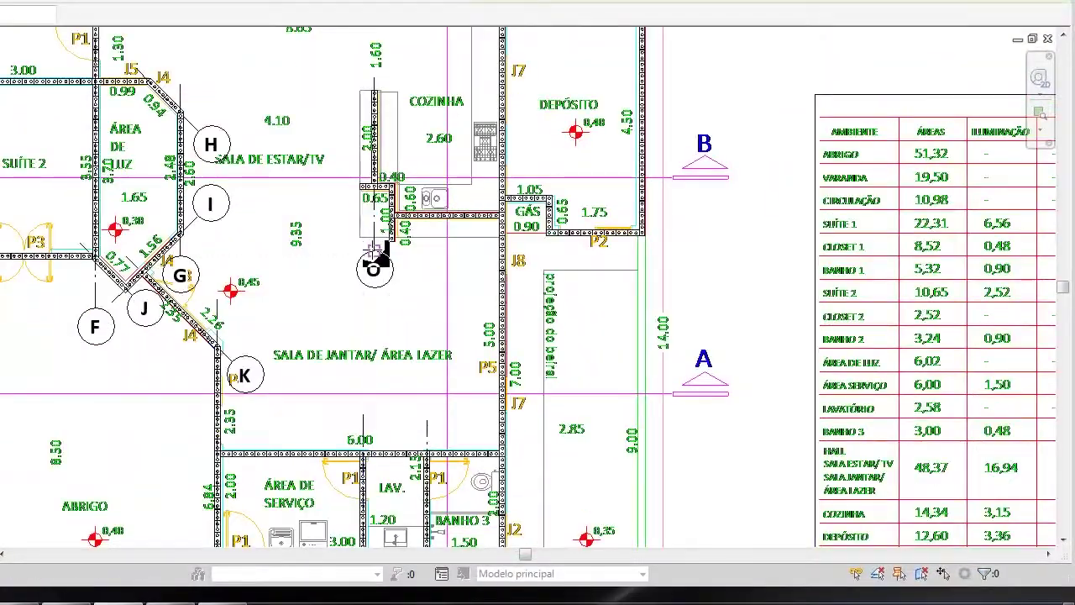
Place grid P at the kitchen wall corner after cancelling a misplaced start.
left_click(373, 252)
key("Escape")
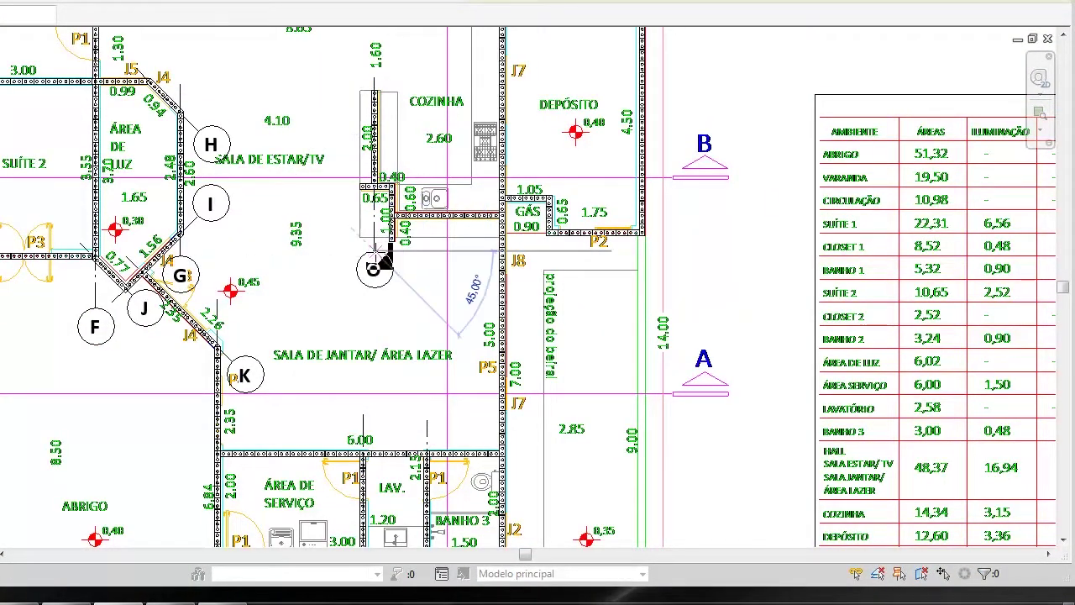
scroll(399, 200, "up", 5)
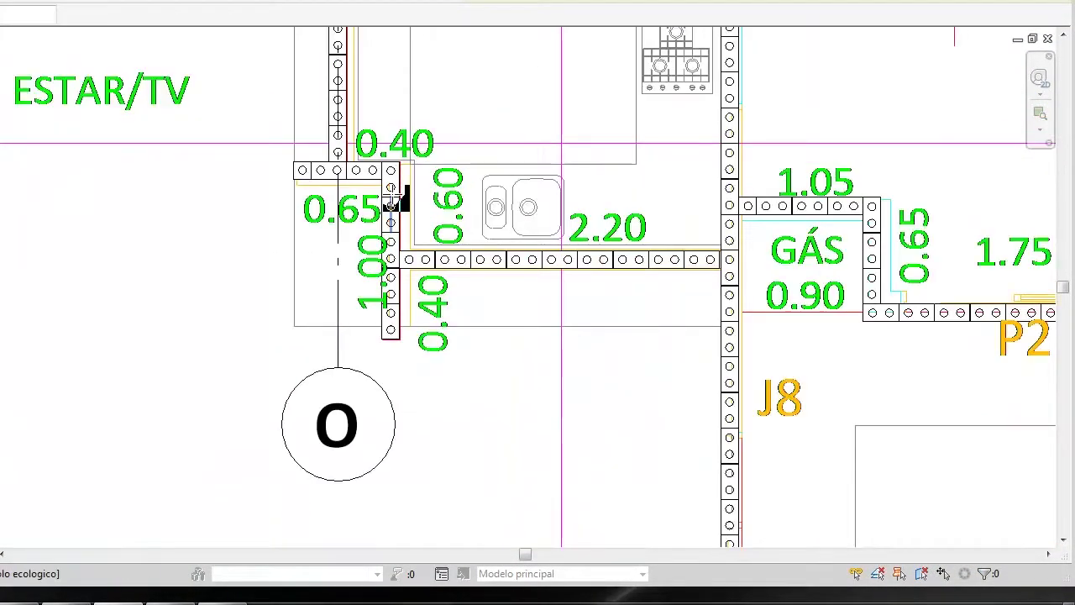
left_click(390, 164)
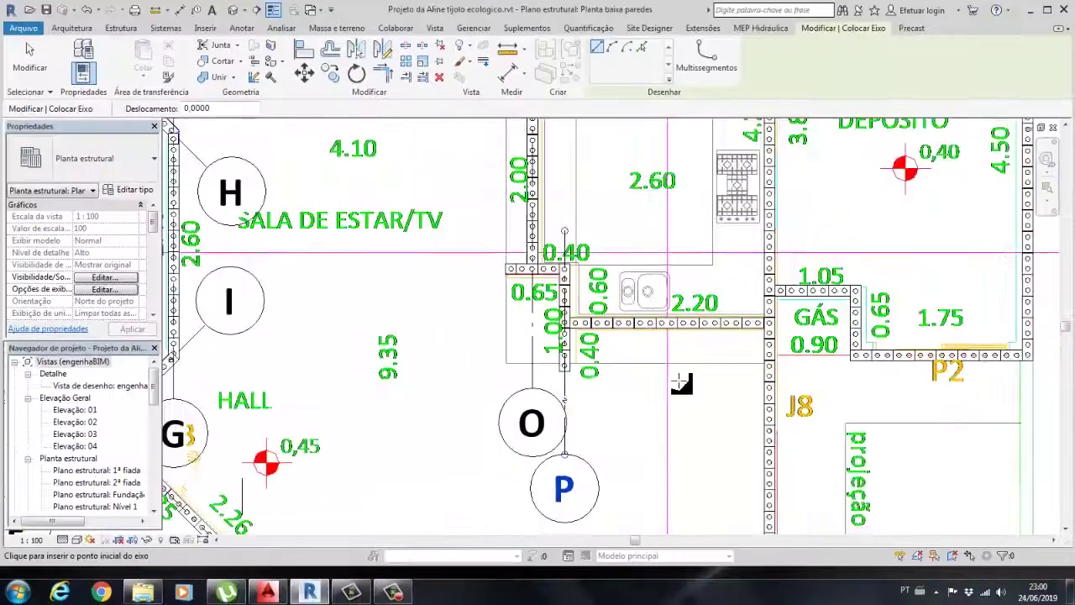
scroll(680, 383, "down", 2)
scroll(681, 383, "down", 5)
scroll(700, 296, "up", 5)
Place grid Q from the wall junction down to below the BANHO 3 wall.
left_click(701, 257)
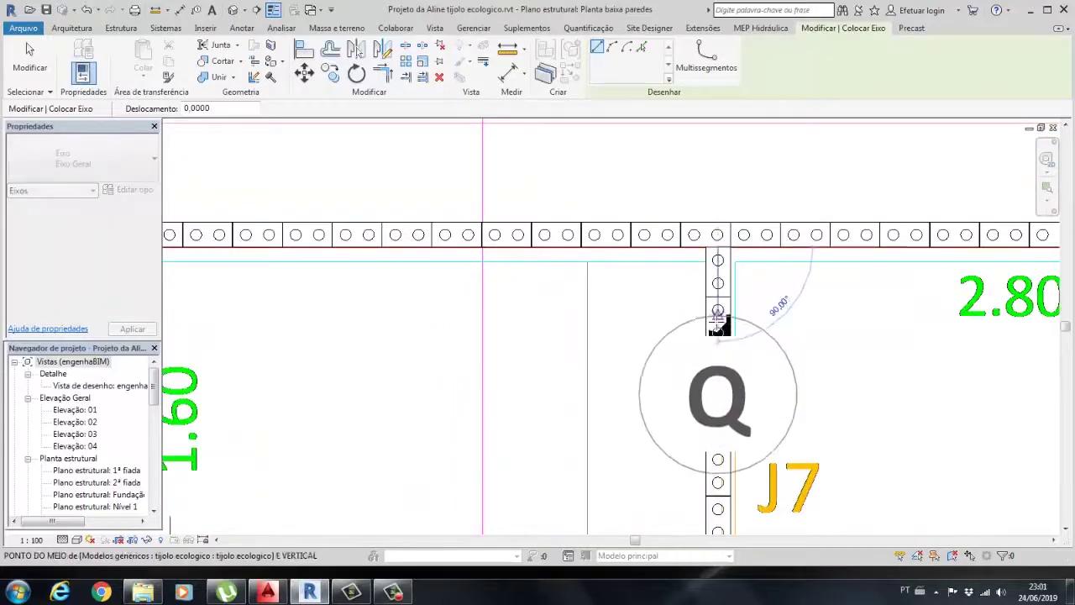
scroll(715, 336, "down", 1)
middle_click_drag(619, 504, 601, 172)
middle_click_drag(596, 468, 577, 365)
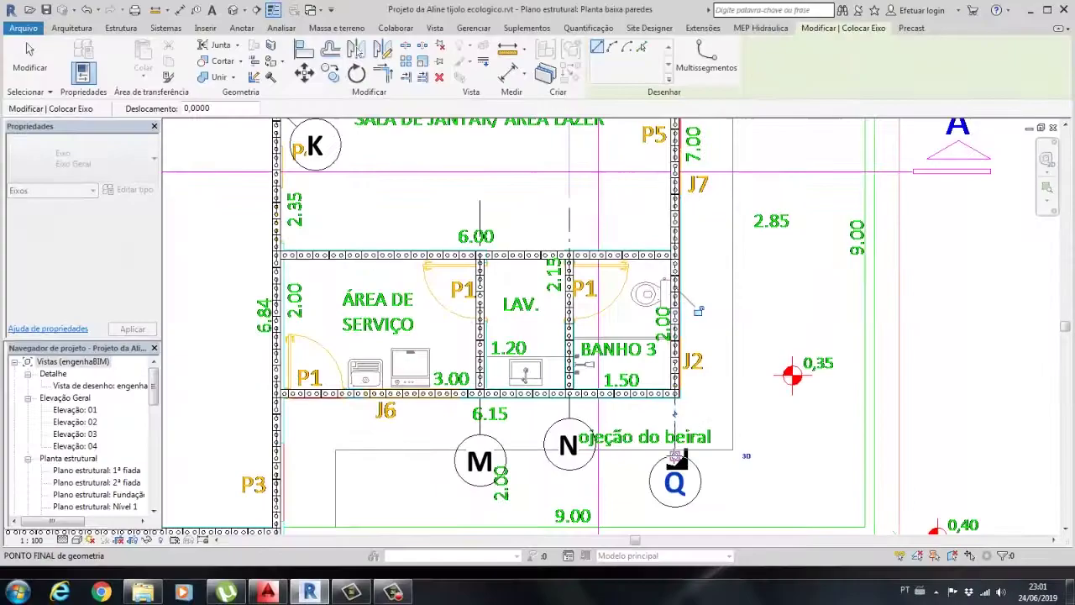
left_click(675, 458)
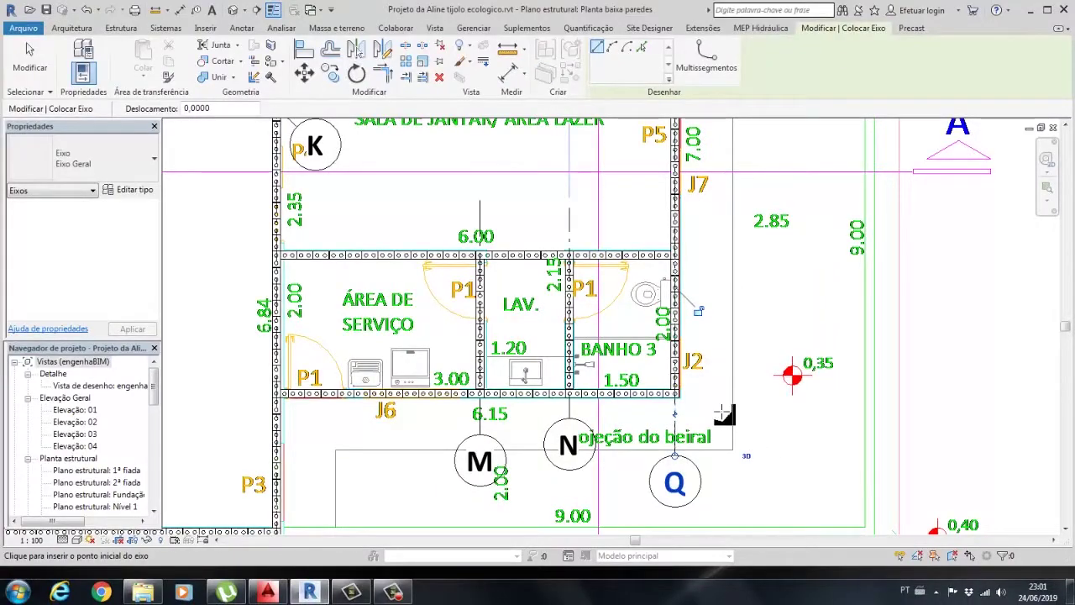
scroll(725, 414, "down", 2)
scroll(724, 413, "down", 3)
scroll(636, 284, "up", 3)
scroll(635, 284, "up", 2)
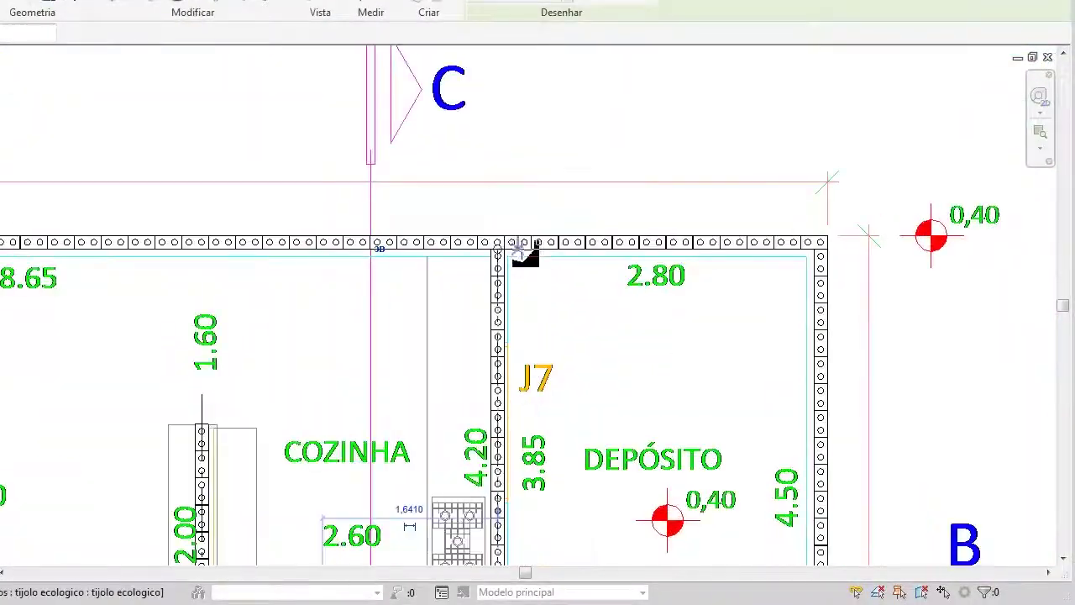
Place grid R from above the top wall to the GÁS wall corner.
left_click(499, 193)
scroll(606, 336, "down", 3)
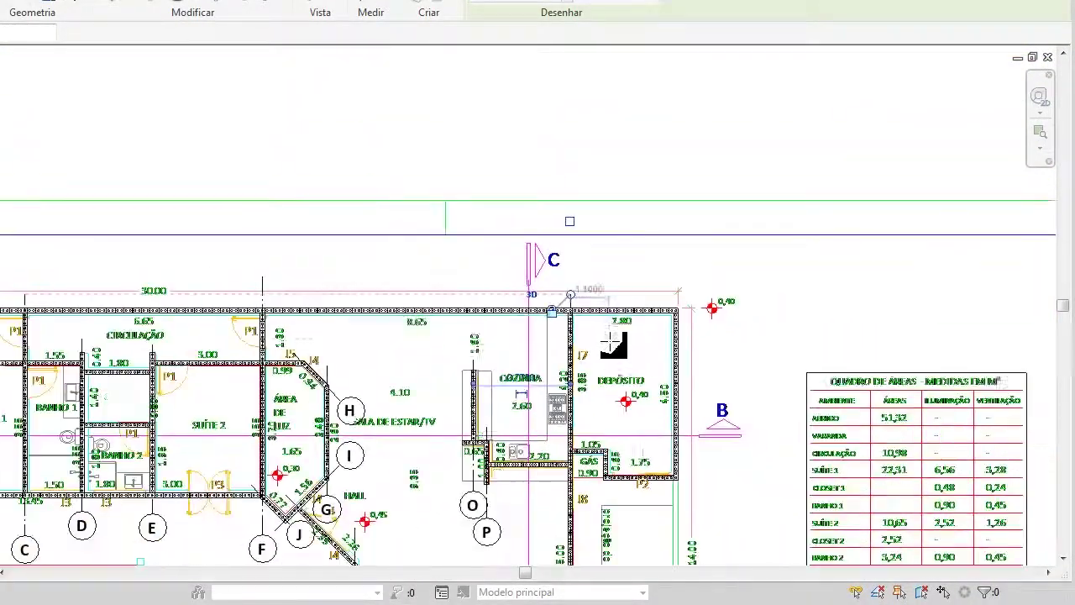
middle_click_drag(571, 451, 525, 237)
scroll(561, 198, "up", 5)
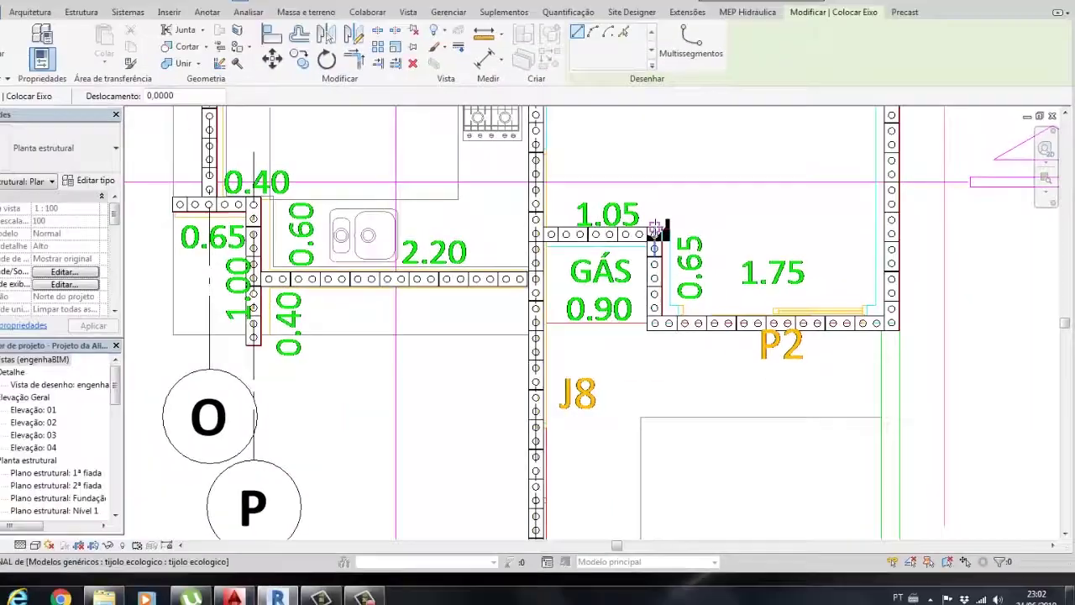
left_click(671, 238)
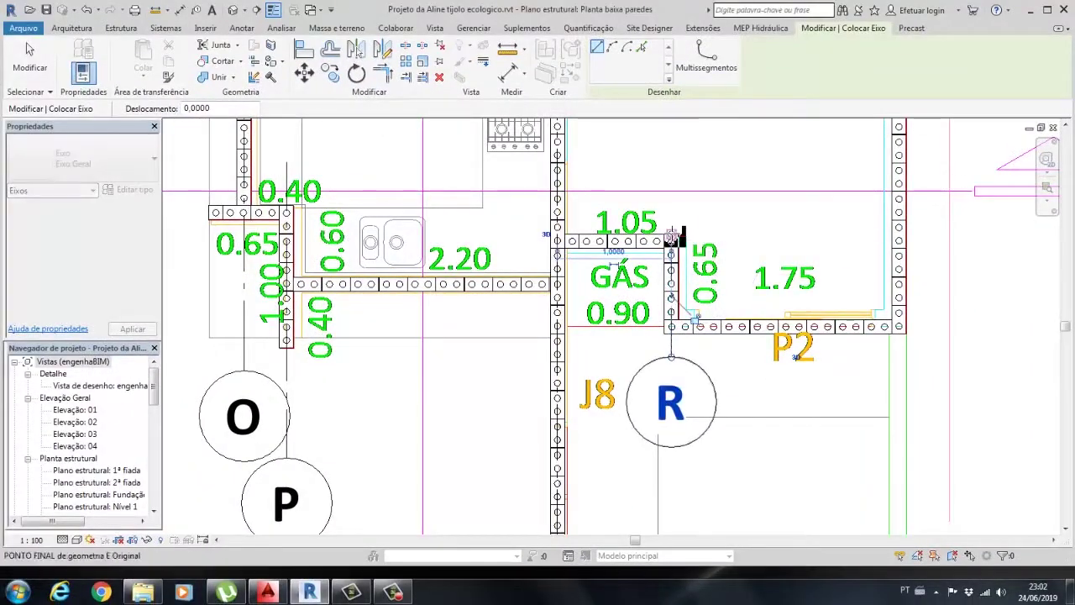
scroll(765, 216, "down", 3)
Place grid S along the DEPÓSITO's right wall and exit the grid tool.
middle_click_drag(793, 240, 622, 391)
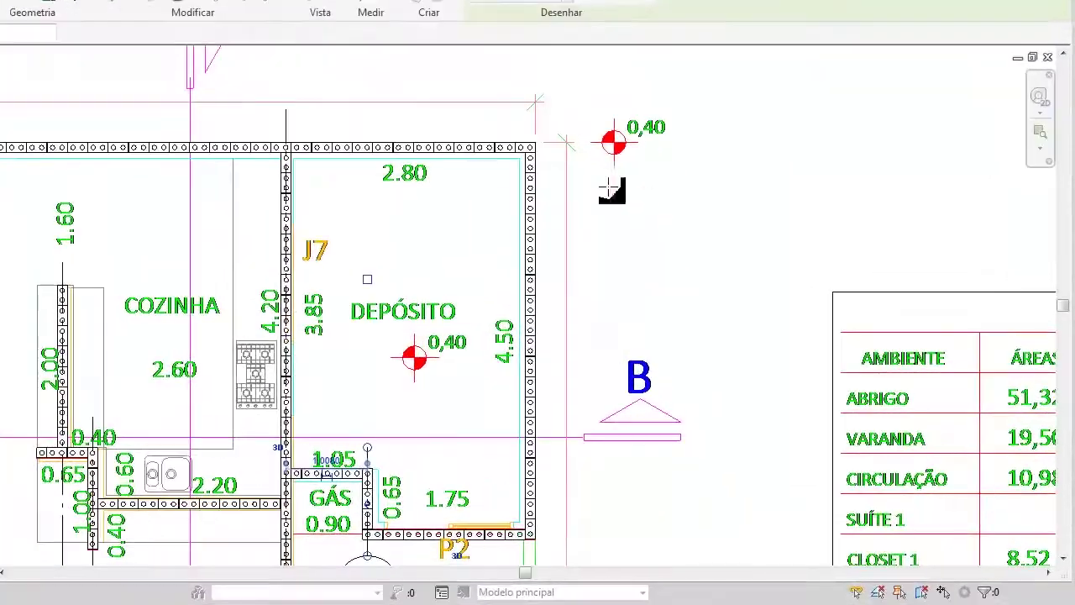
left_click(535, 155)
middle_click_drag(534, 552, 514, 336)
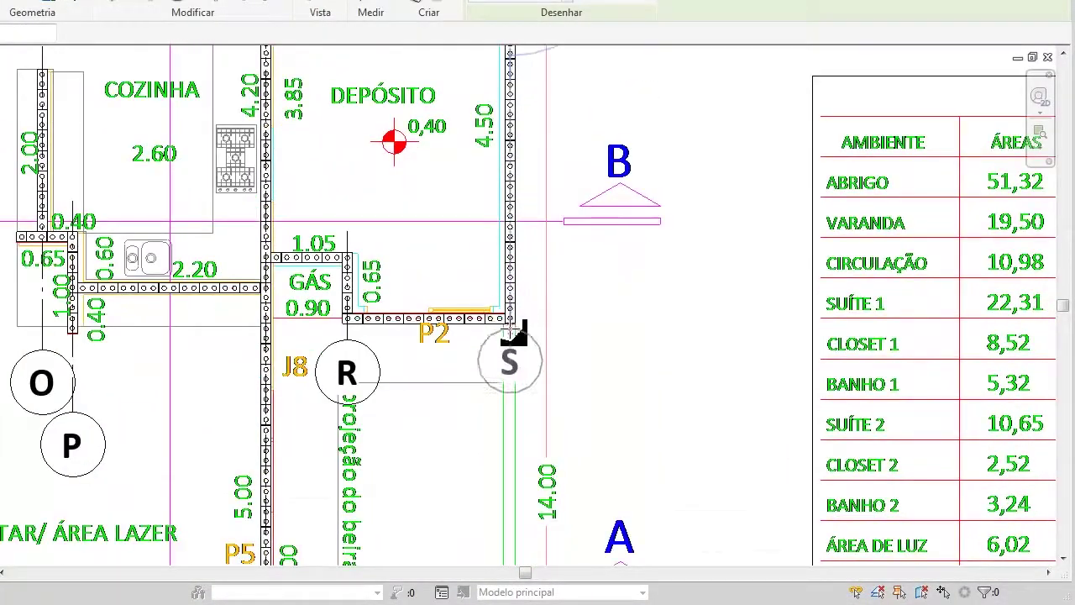
left_click(514, 395)
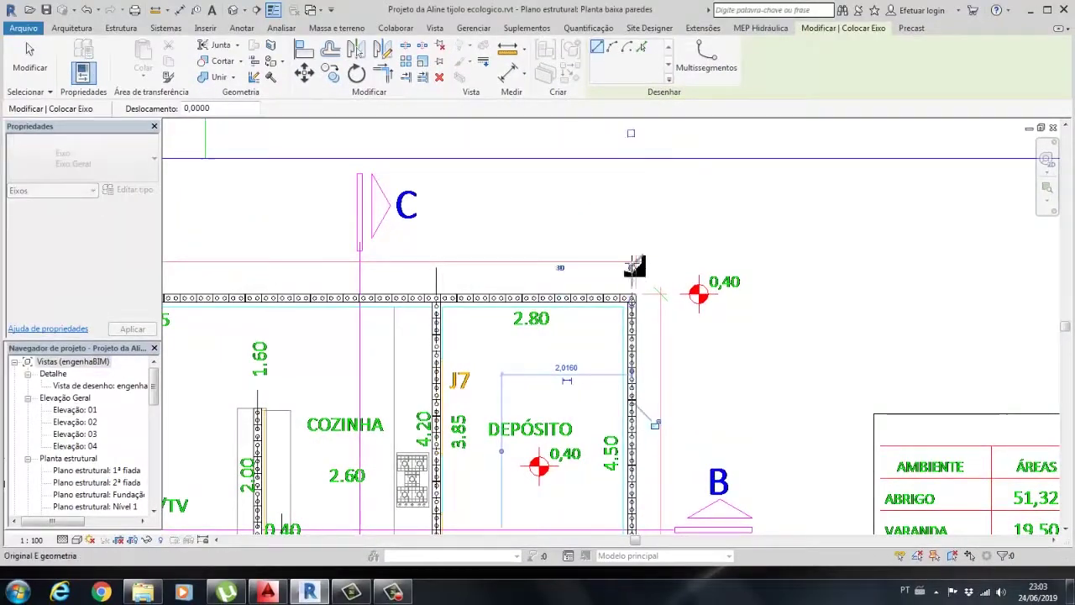
key("Escape")
scroll(550, 403, "down", 3)
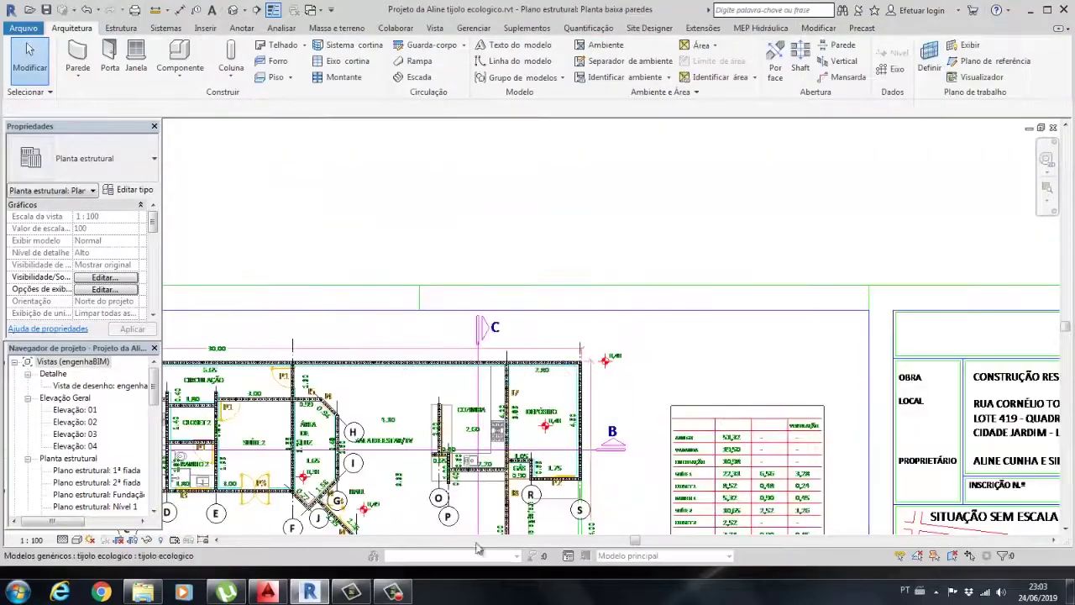
Zoom out and pan to centre the whole floor plan with grids A–S.
scroll(549, 403, "down", 2)
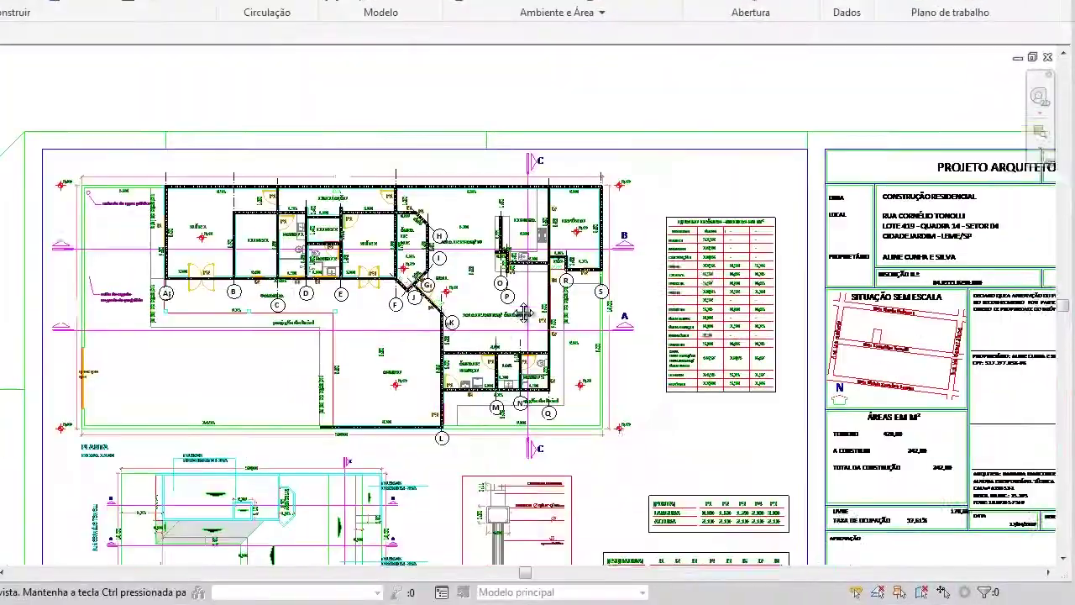
scroll(525, 312, "down", 2)
scroll(525, 313, "up", 2)
scroll(525, 313, "down", 6)
middle_click_drag(895, 375, 387, 327)
scroll(389, 327, "up", 5)
scroll(365, 424, "down", 1)
scroll(373, 378, "up", 2)
middle_click_drag(372, 379, 454, 389)
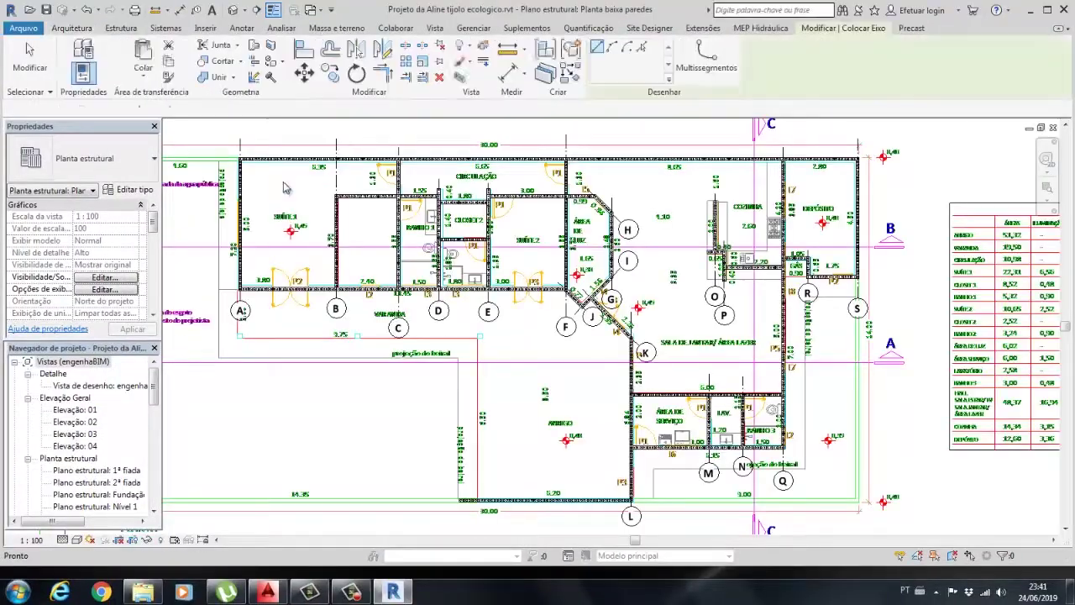
scroll(238, 170, "up", 5)
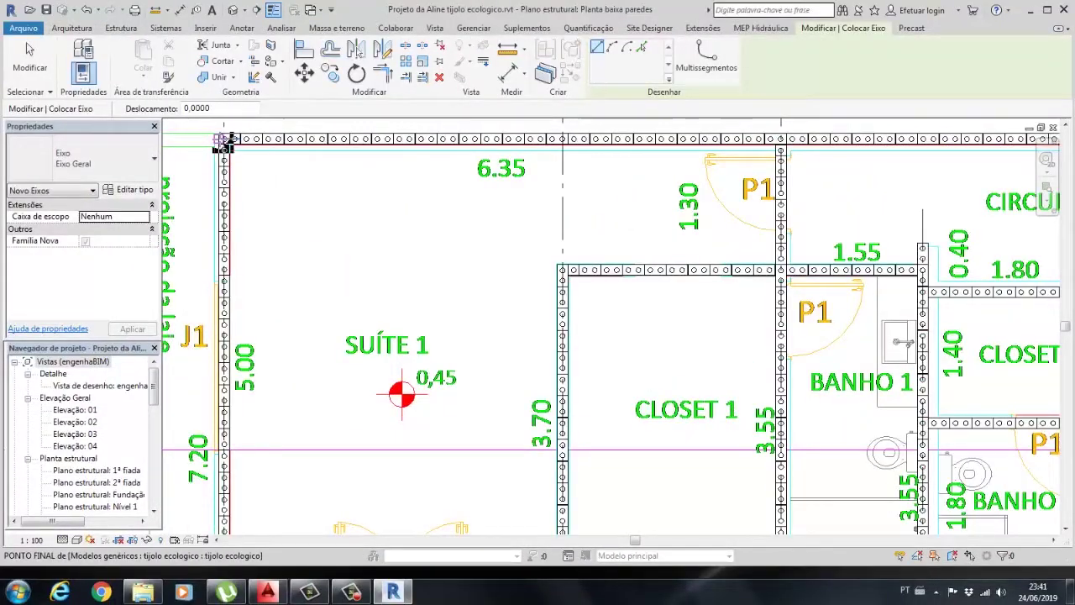
Finish placing the horizontal grid along the top exterior wall beside the DEPÓSITO.
scroll(356, 131, "down", 2)
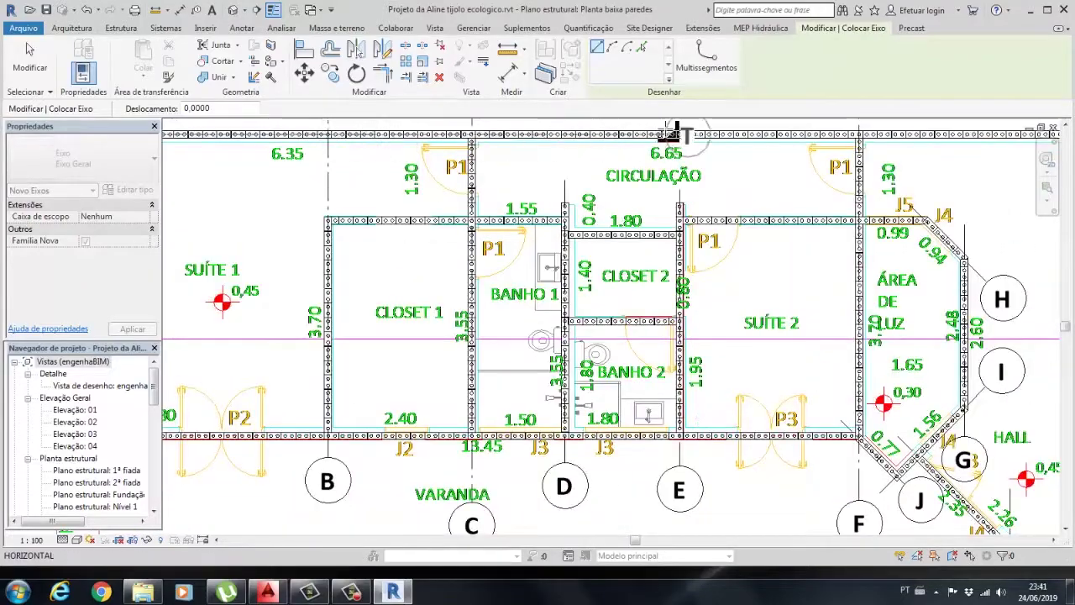
scroll(672, 135, "down", 2)
middle_click_drag(925, 135, 495, 159)
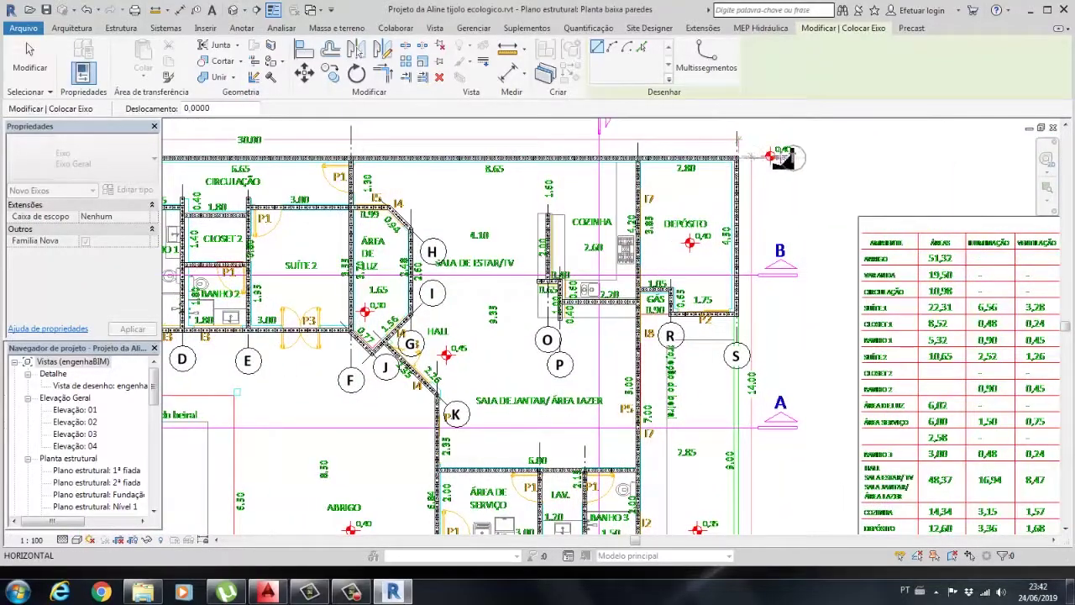
scroll(808, 160, "up", 4)
scroll(478, 217, "down", 4)
scroll(478, 218, "up", 4)
key("Escape")
key("Escape")
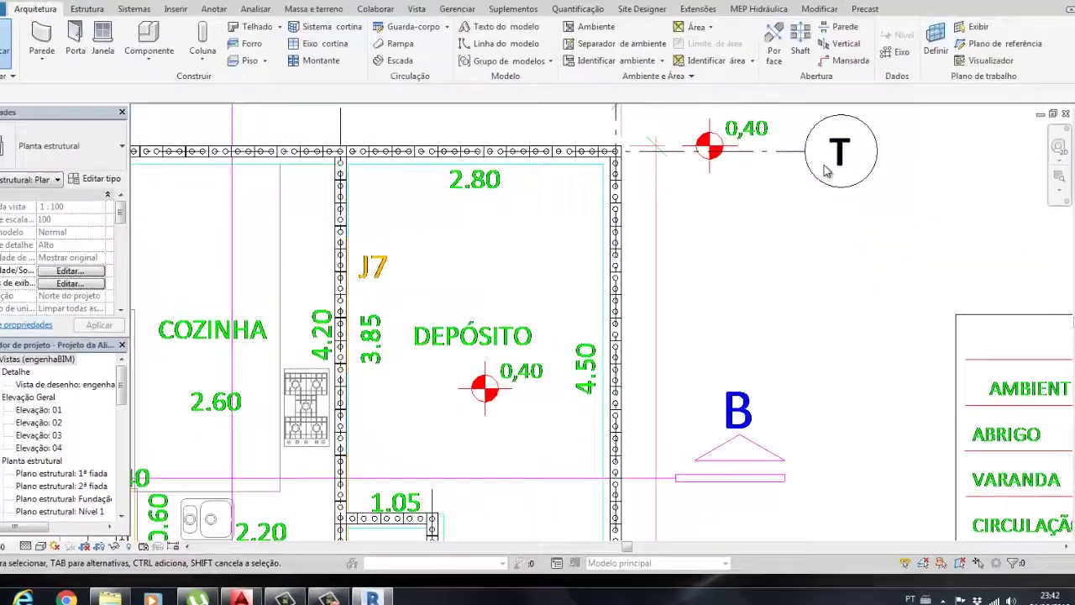
Relabel the new top-wall grid's bubble from T to 1.
left_click(830, 179)
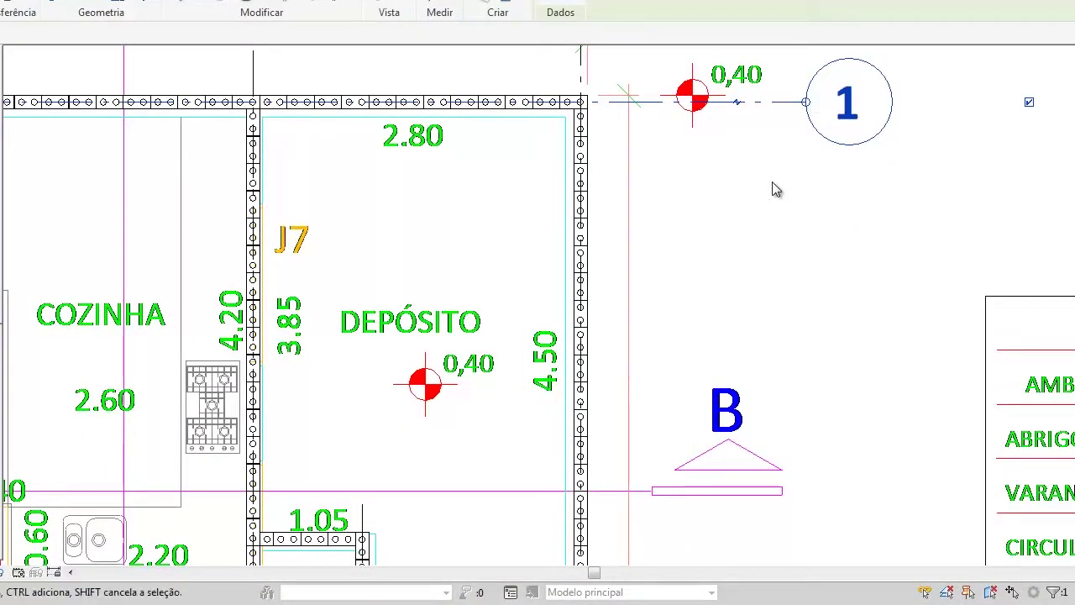
scroll(426, 199, "down", 4)
scroll(252, 168, "up", 2)
scroll(229, 141, "up", 2)
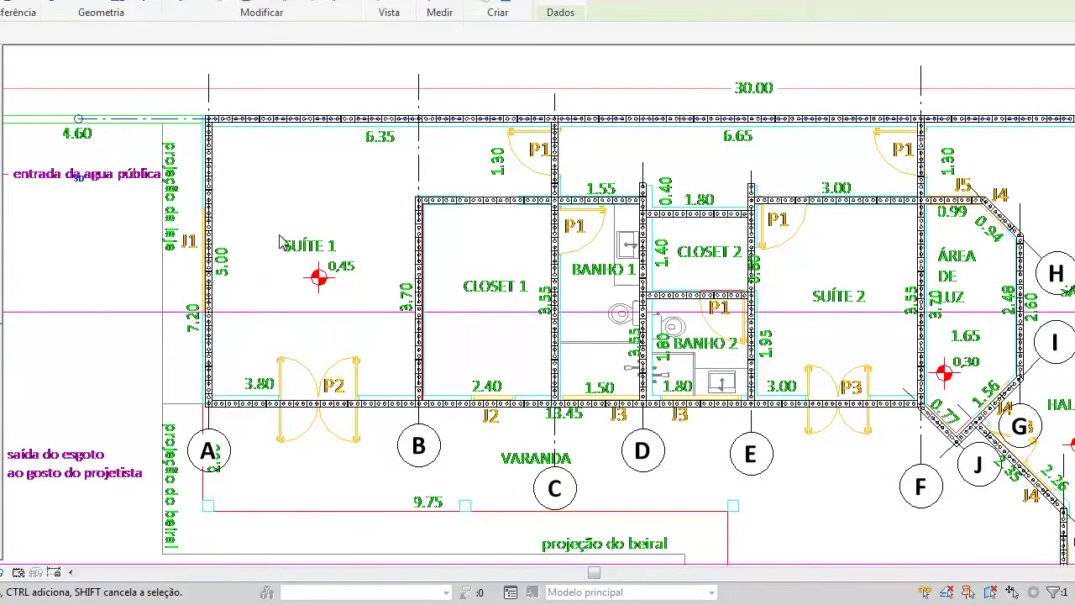
scroll(507, 257, "up", 3)
scroll(475, 237, "up", 3)
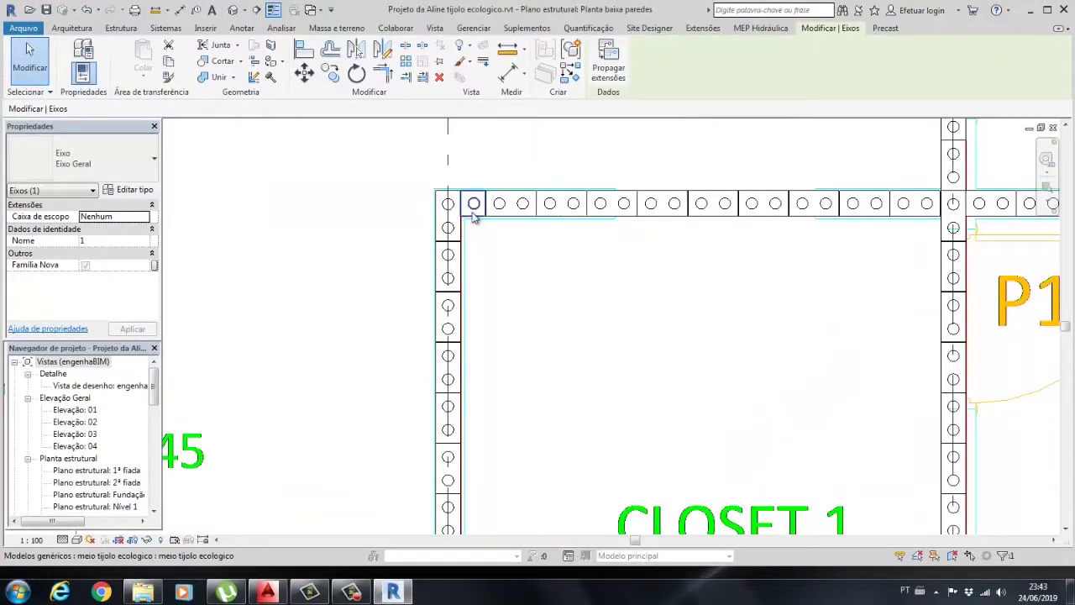
key("Escape")
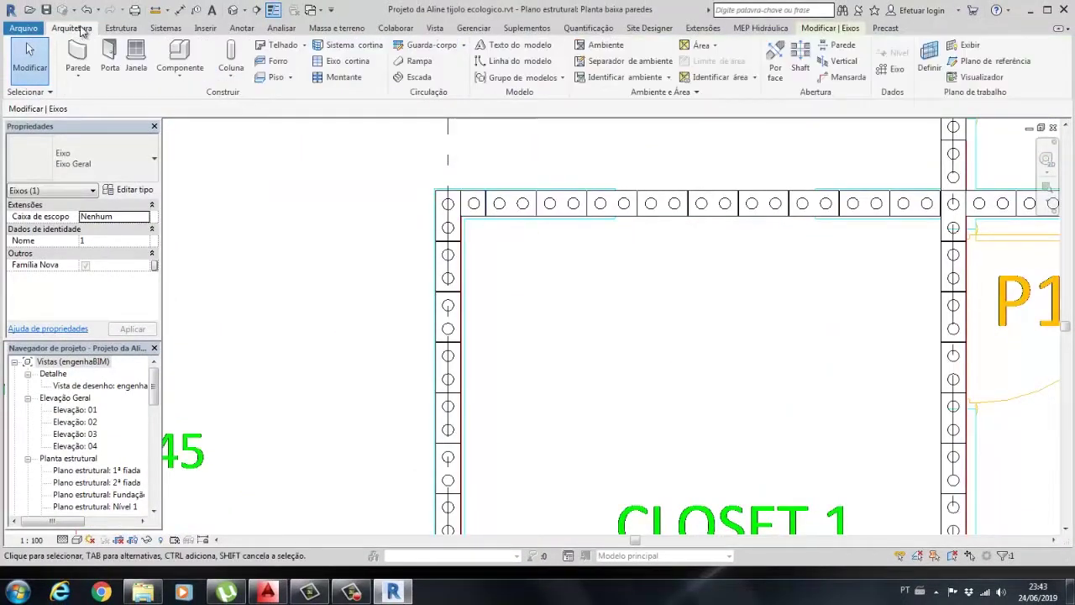
Place horizontal grids 2 and 3 along the upper walls above the closets.
left_click(840, 77)
scroll(583, 211, "down", 3)
scroll(629, 204, "down", 1)
scroll(692, 227, "down", 1)
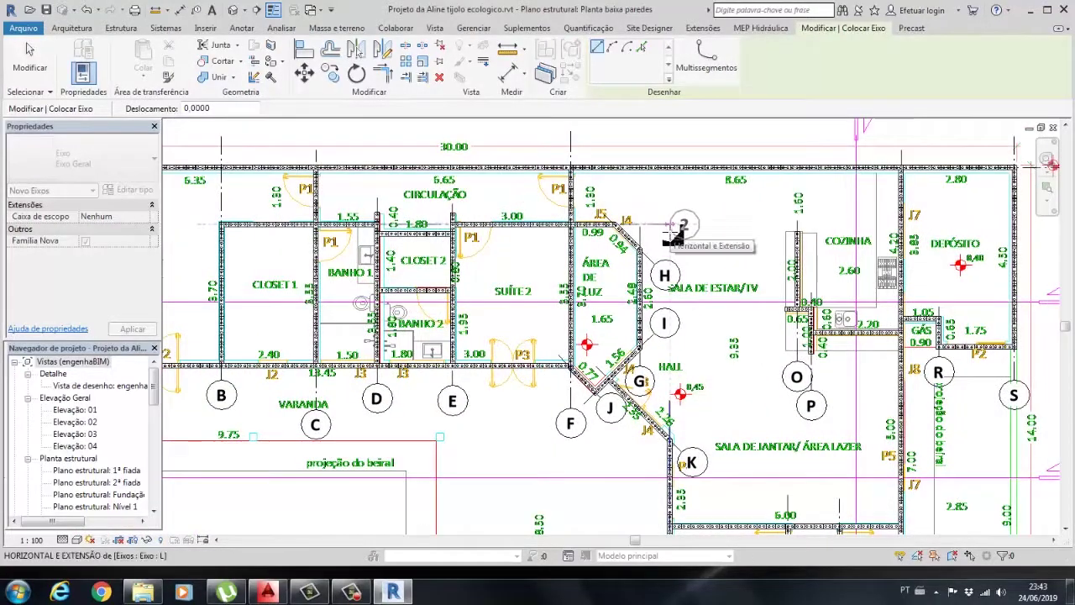
scroll(672, 234, "up", 3)
scroll(430, 262, "down", 3)
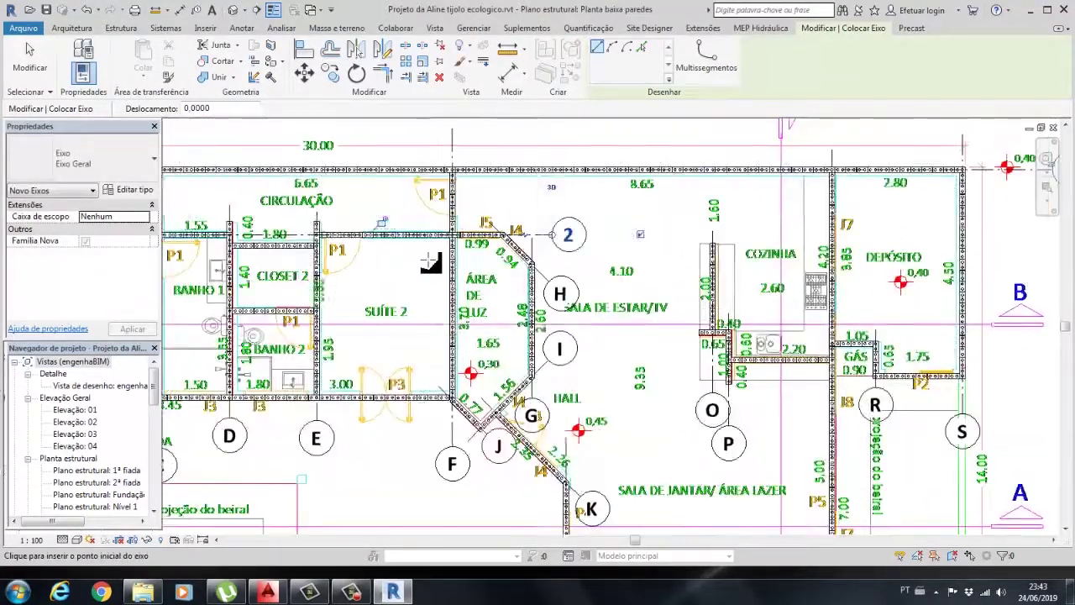
scroll(428, 246, "up", 3)
scroll(265, 204, "up", 1)
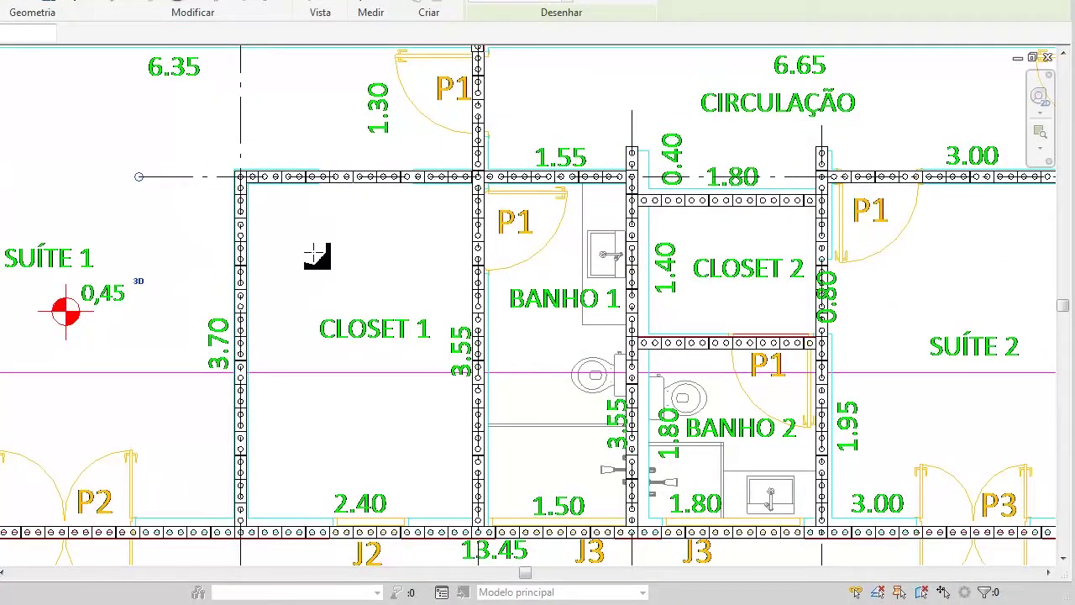
middle_click_drag(738, 237, 408, 236)
scroll(324, 228, "up", 3)
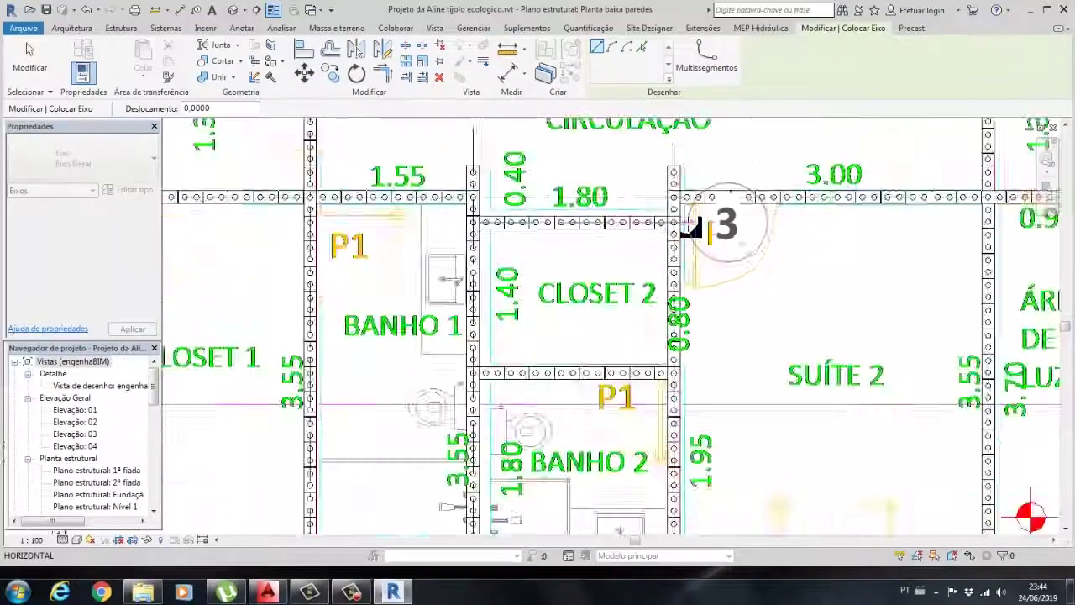
scroll(696, 228, "down", 3)
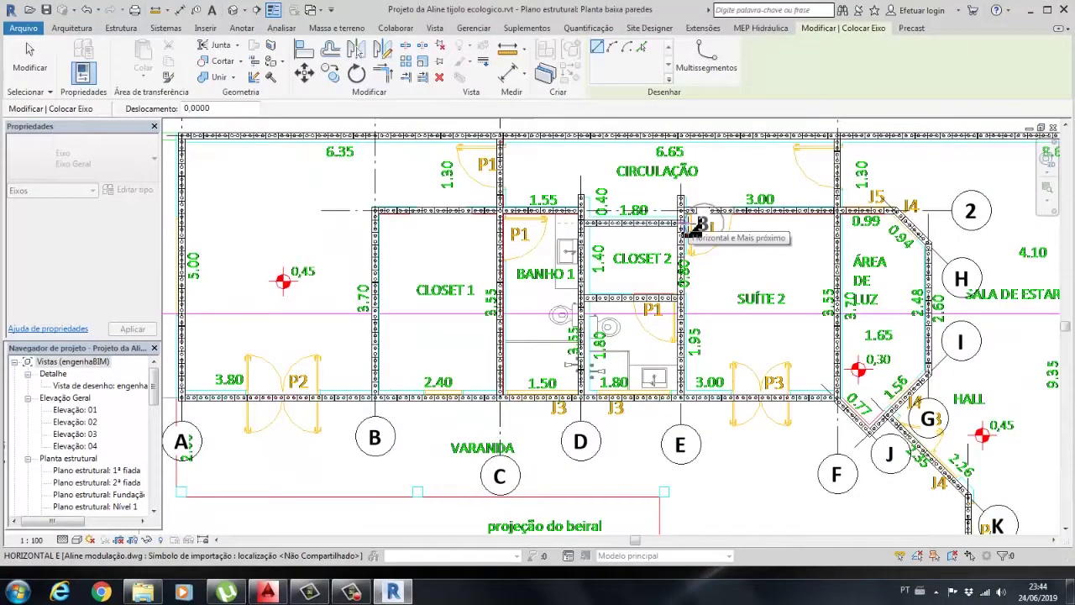
left_click(1004, 231)
Draw grid 4 on the wall between Closet 2 and Banho 2.
scroll(622, 240, "up", 4)
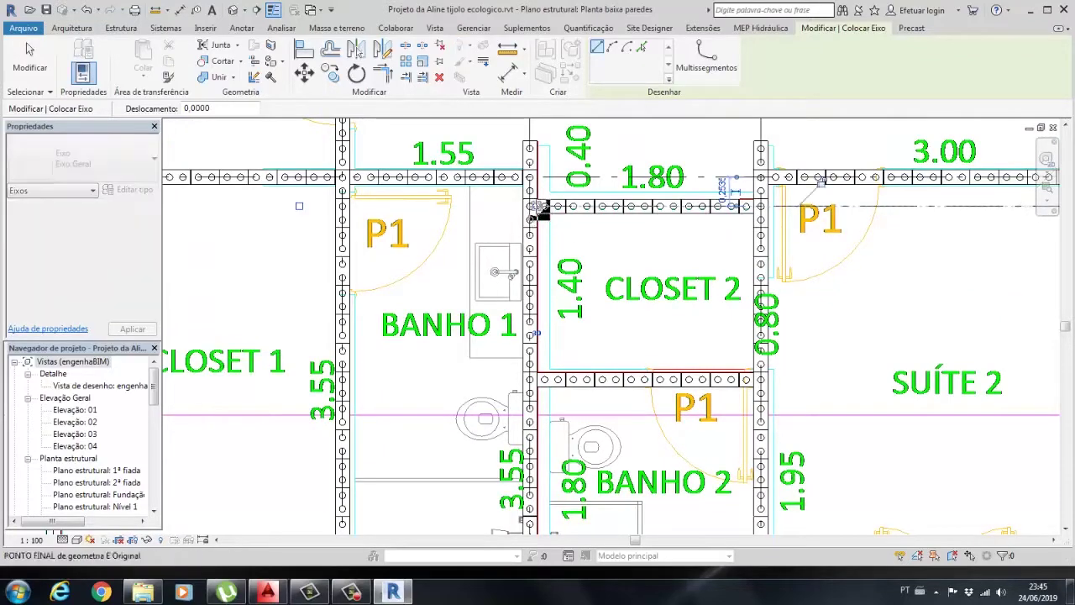
scroll(652, 338, "down", 4)
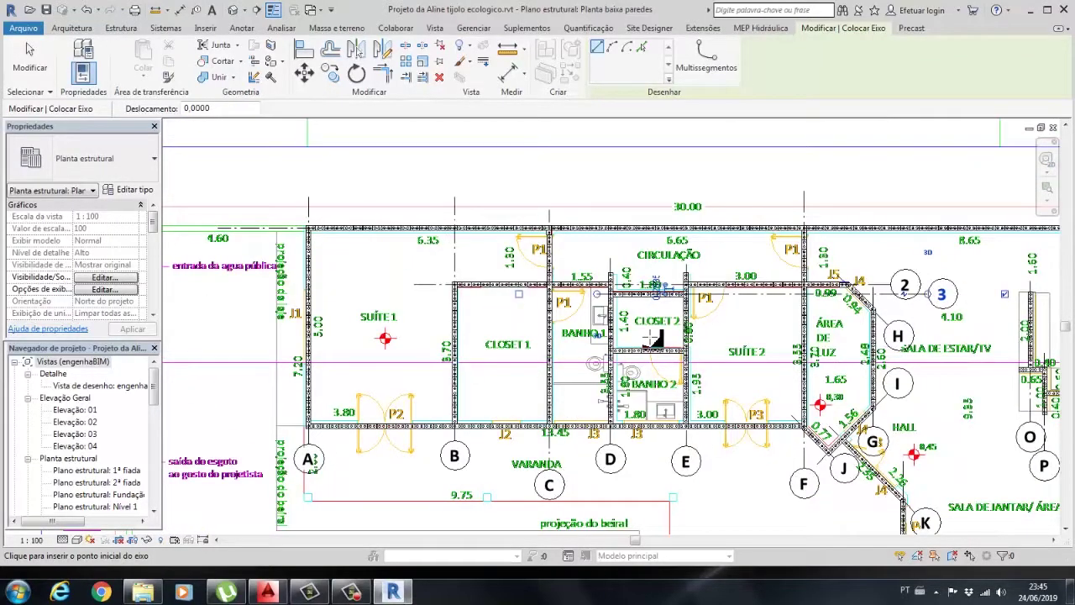
middle_click_drag(652, 338, 521, 293)
scroll(521, 293, "up", 1)
scroll(527, 288, "up", 5)
left_click(408, 294)
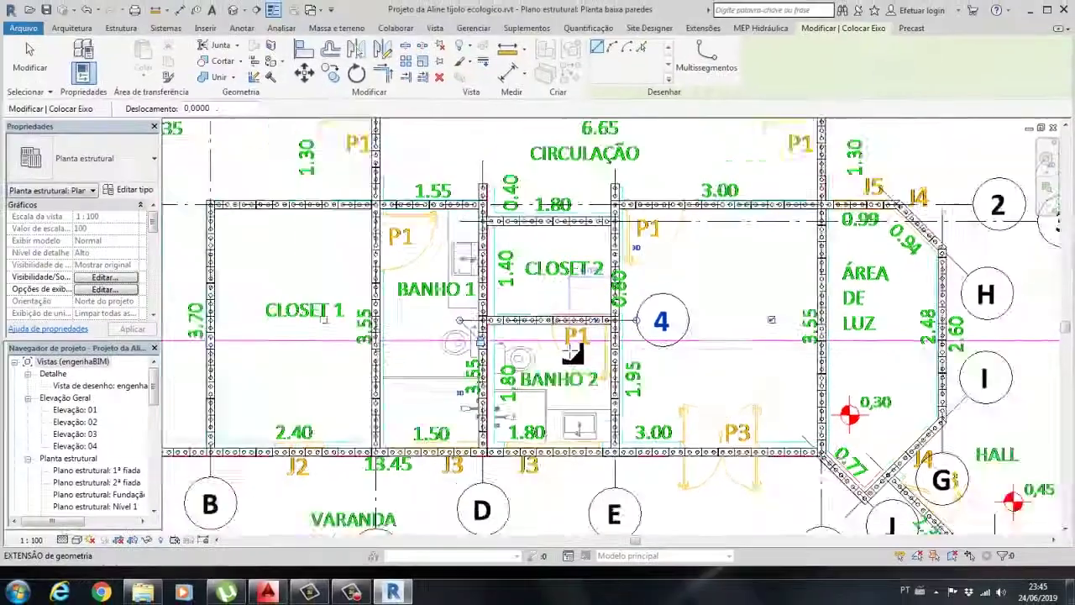
scroll(576, 344, "down", 3)
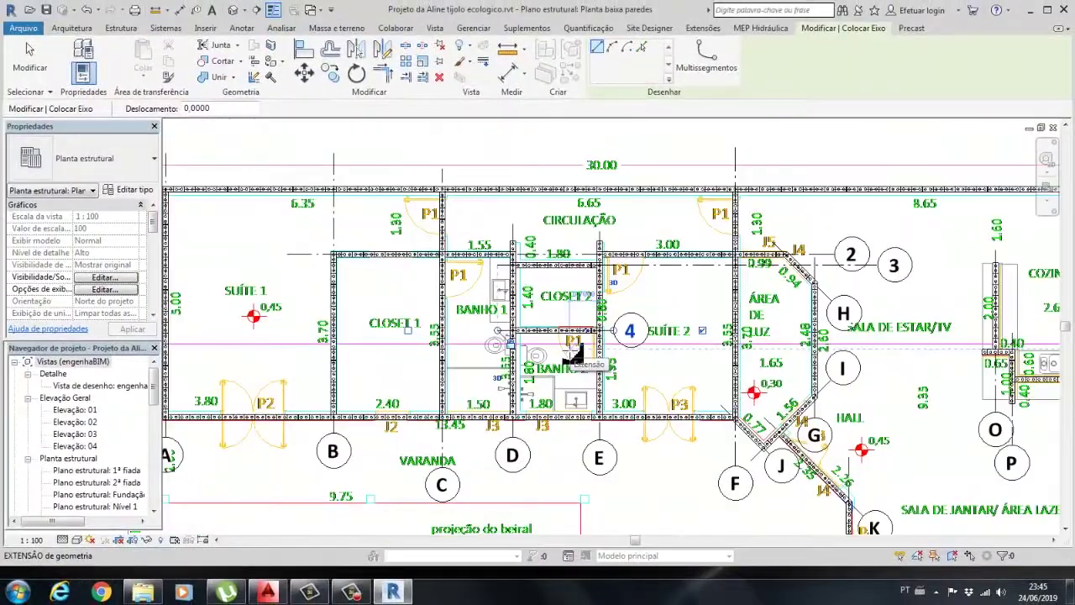
scroll(577, 344, "down", 2)
scroll(283, 416, "up", 5)
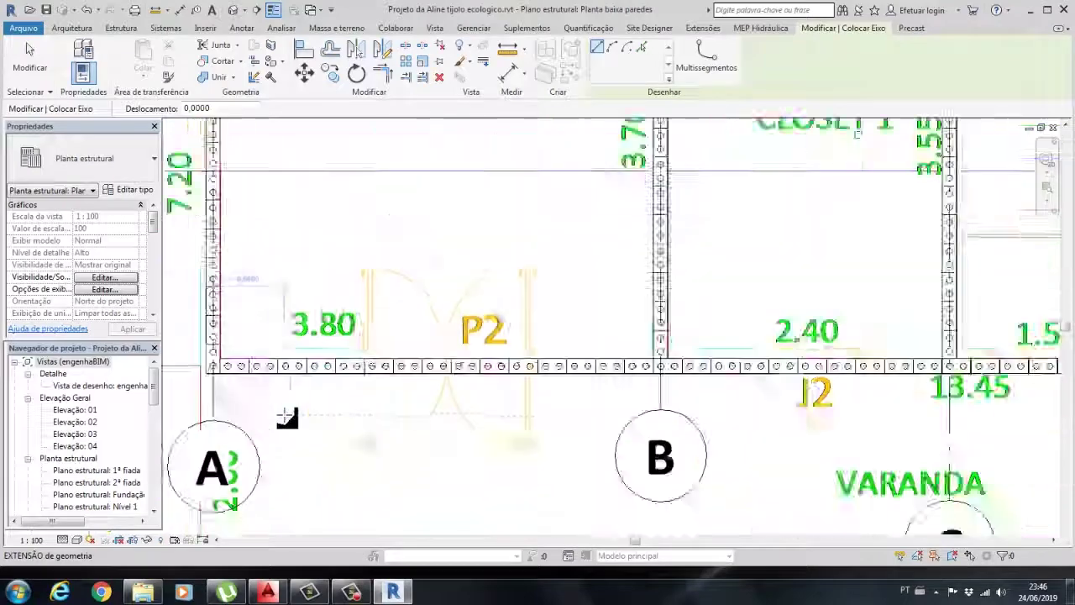
scroll(210, 362, "up", 1)
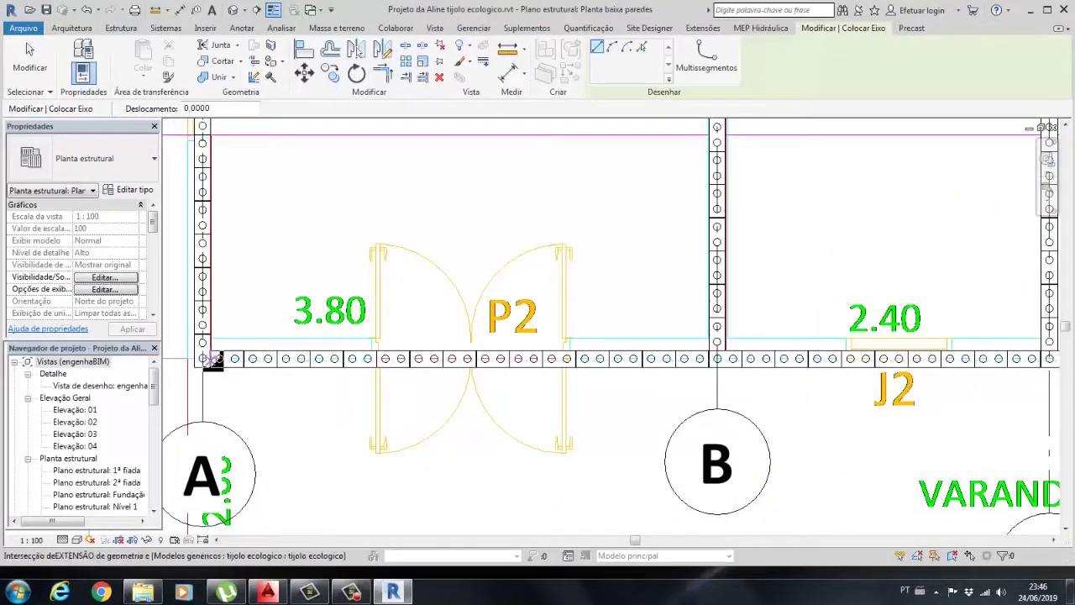
scroll(523, 360, "down", 3)
middle_click_drag(523, 359, 300, 367)
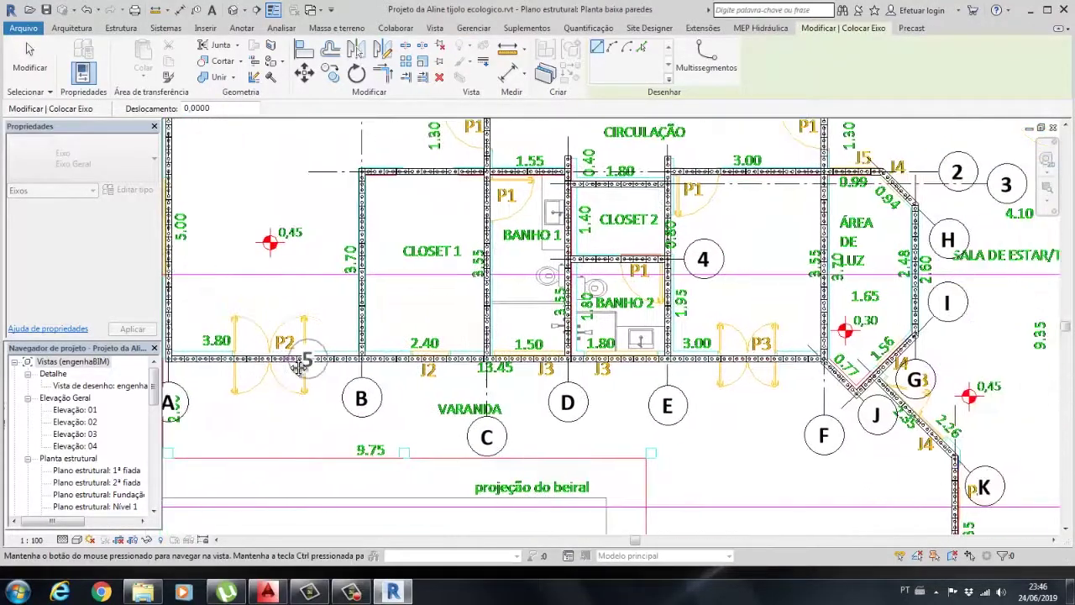
Draw grid 5 along the lower closet wall at the Área de Luz, ending near door P2.
scroll(840, 361, "up", 3)
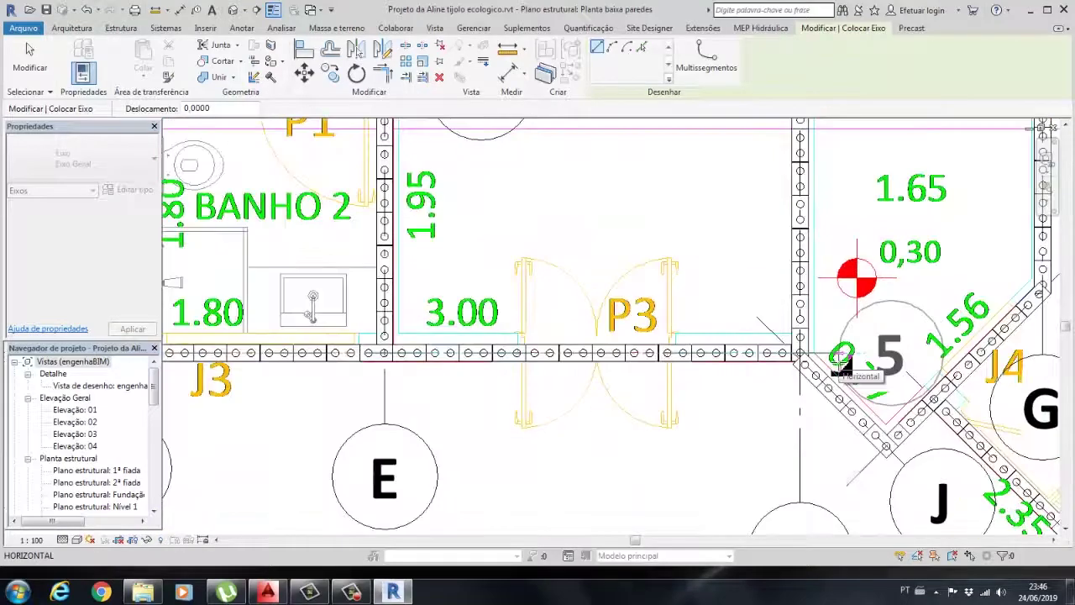
left_click(840, 363)
scroll(490, 436, "down", 5)
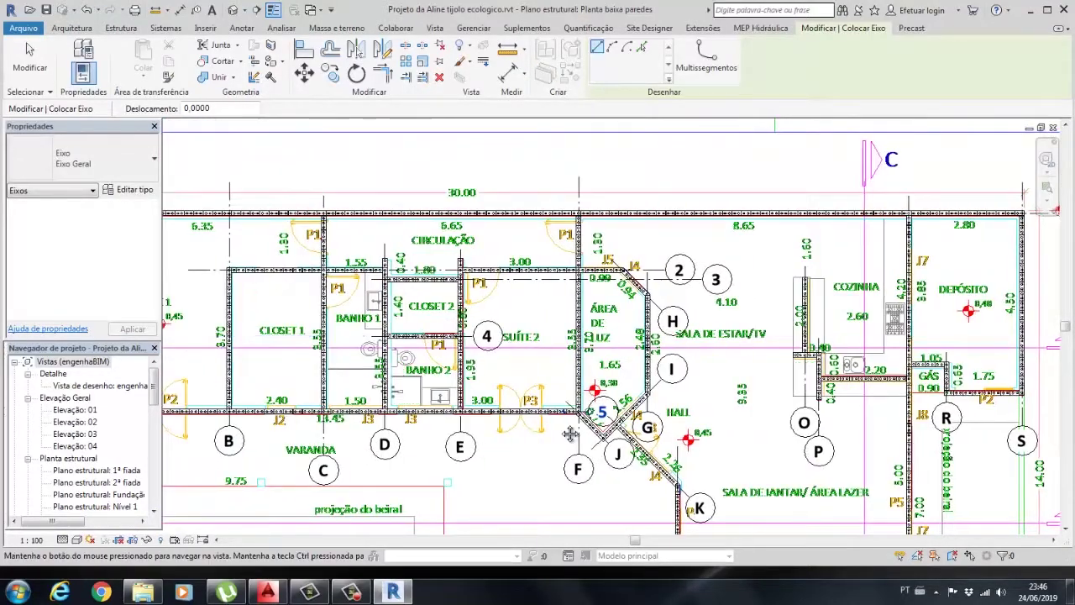
scroll(277, 396, "up", 3)
left_click(222, 330)
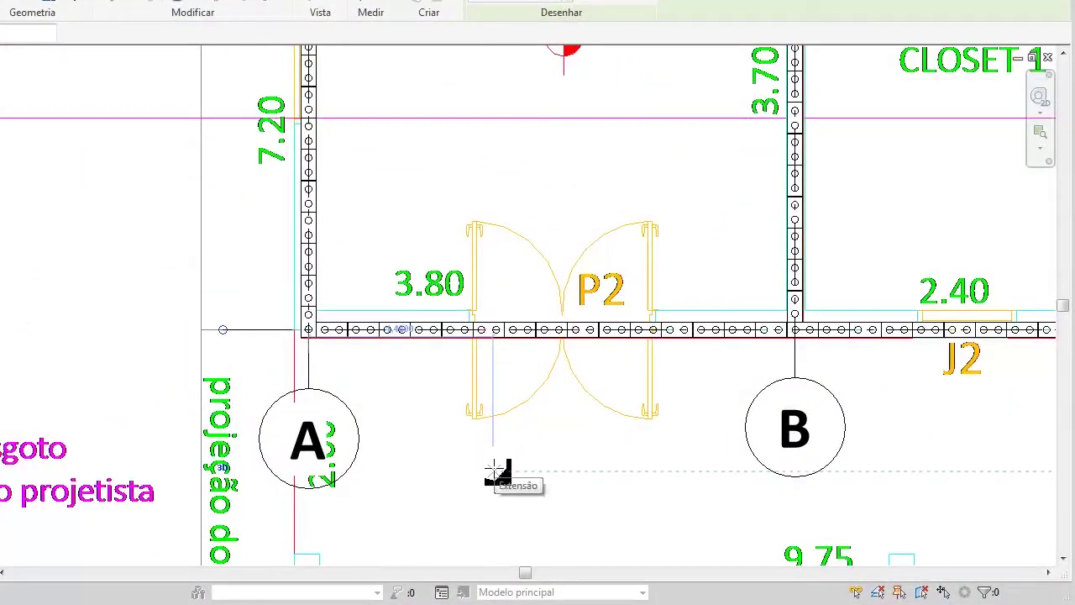
Draw grid 6 along the kitchen wall, extending past the sink.
scroll(650, 463, "down", 2)
scroll(667, 435, "down", 3)
middle_click_drag(819, 319, 249, 335)
middle_click_drag(871, 442, 577, 476)
scroll(482, 336, "up", 2)
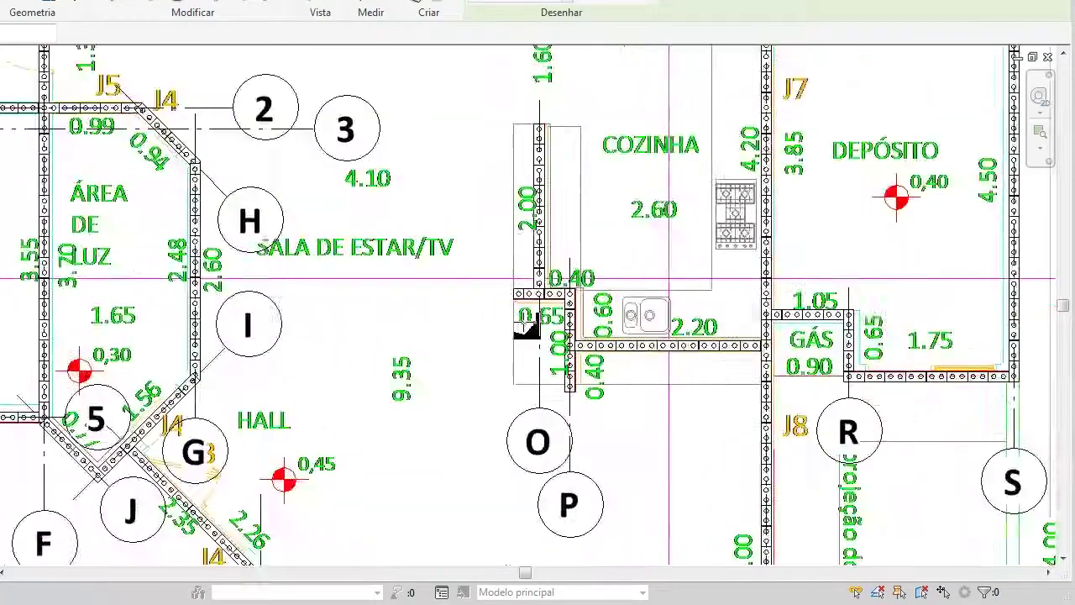
scroll(517, 326, "up", 2)
left_click(510, 272)
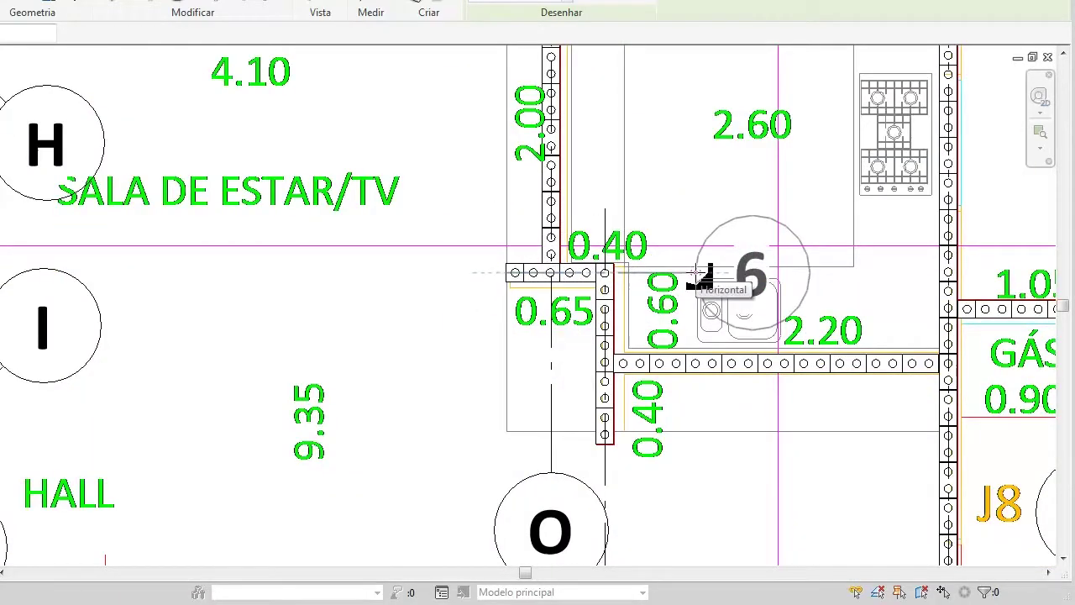
left_click(781, 272)
Draw grid 7 along the gas-room wall past the storage room, then start grid 8.
scroll(756, 429, "down", 2)
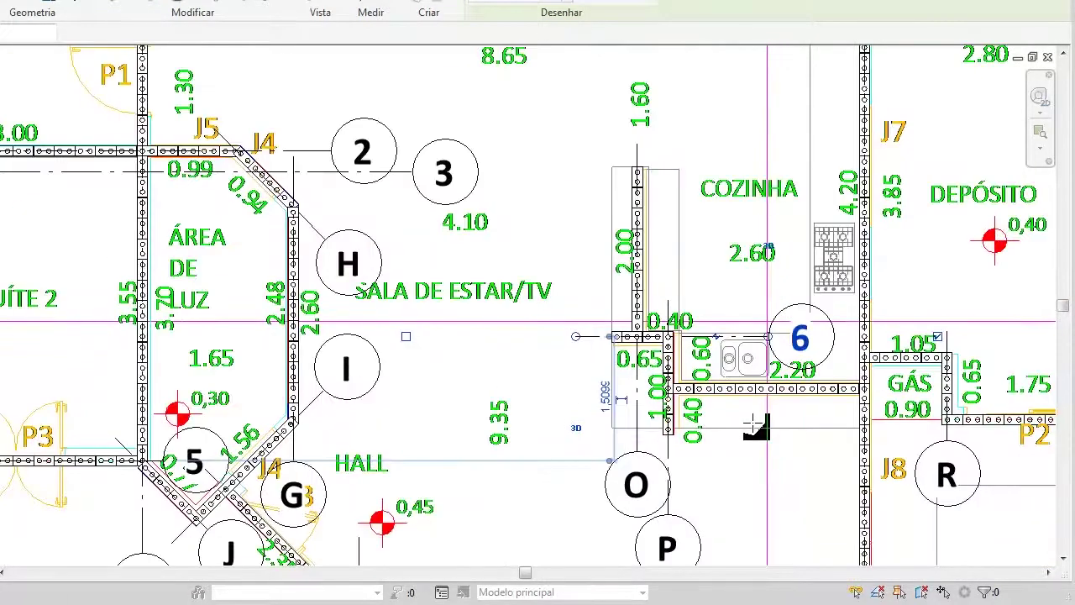
scroll(756, 428, "up", 3)
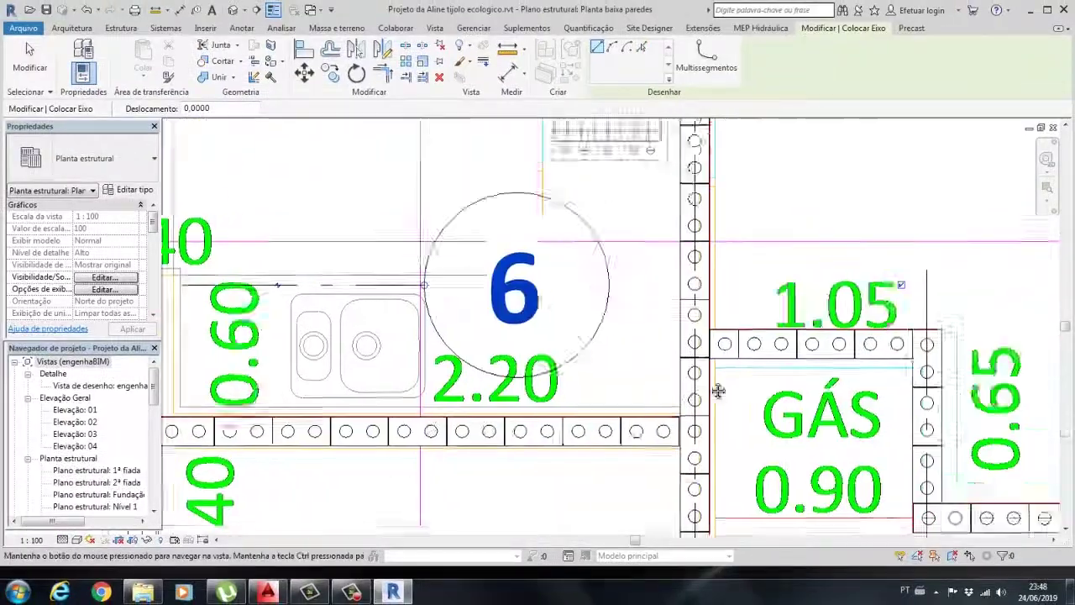
left_click(542, 331)
left_click(816, 329)
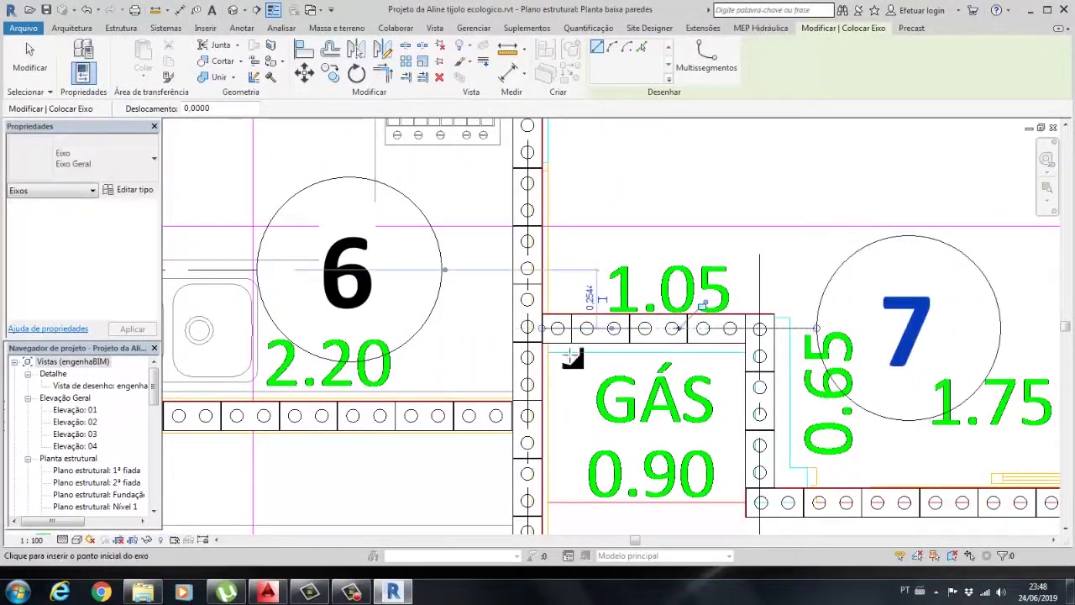
scroll(353, 340, "down", 4)
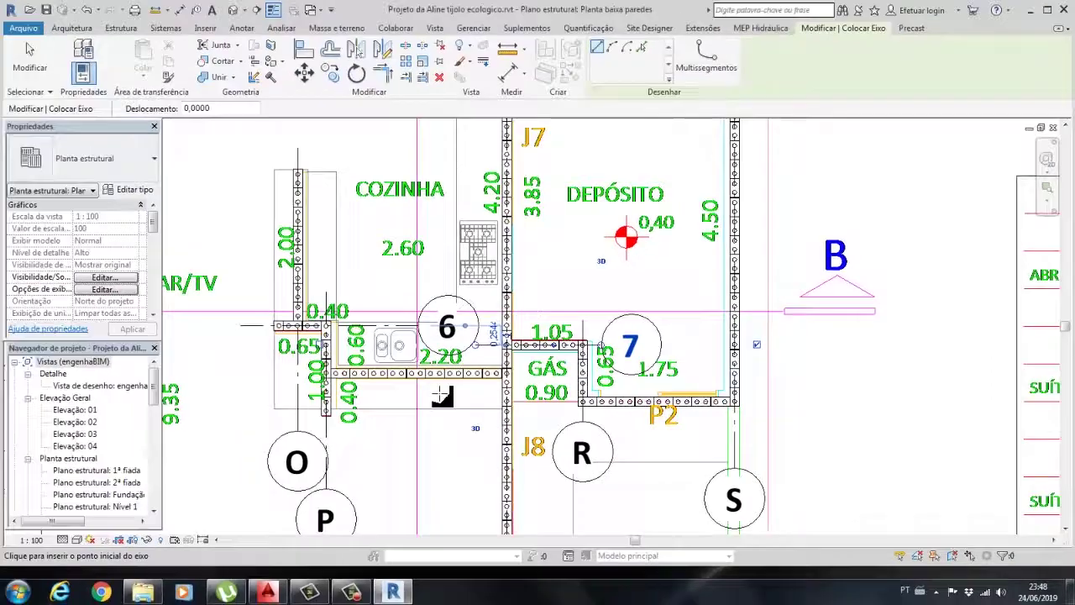
scroll(429, 391, "up", 2)
left_click(253, 363)
scroll(257, 363, "down", 4)
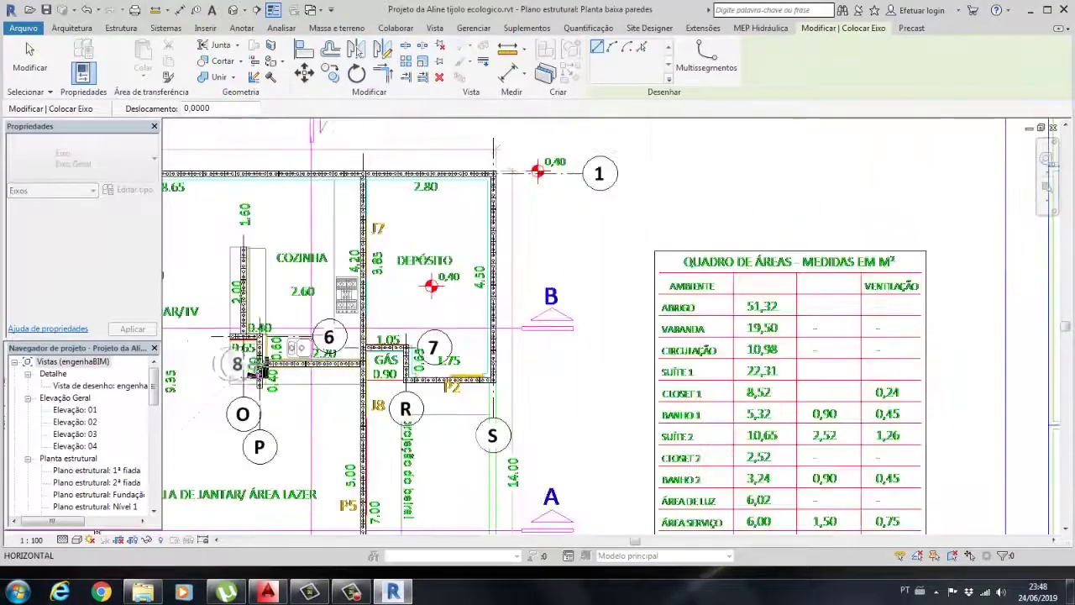
Finish grid 8 left of grid O and draw grid 9 along the storage room's lower wall.
left_click(220, 367)
scroll(353, 374, "up", 5)
scroll(344, 385, "down", 1)
scroll(361, 425, "down", 4)
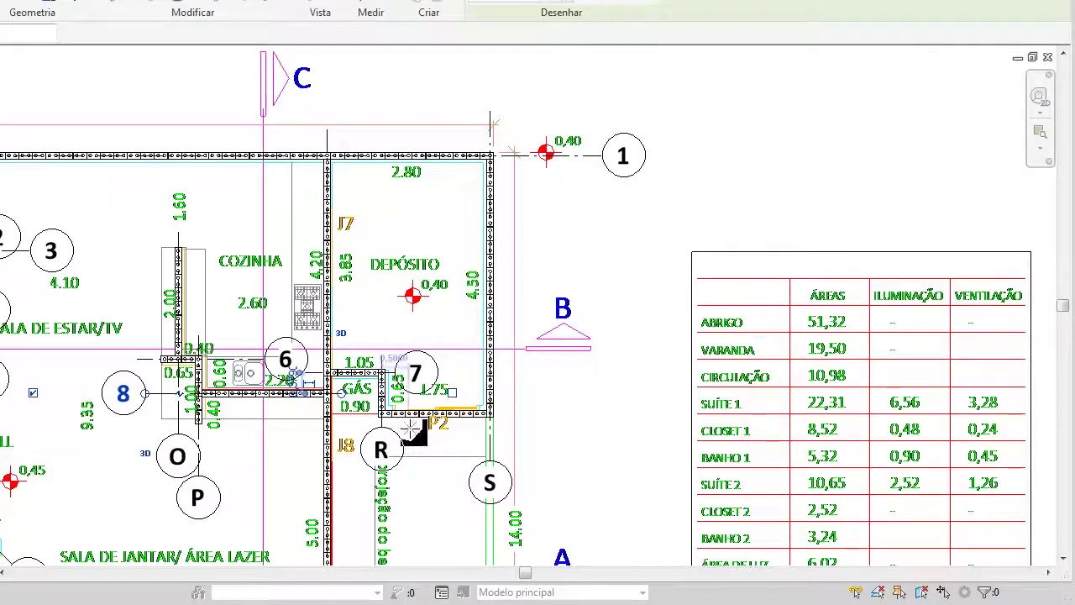
scroll(412, 430, "up", 5)
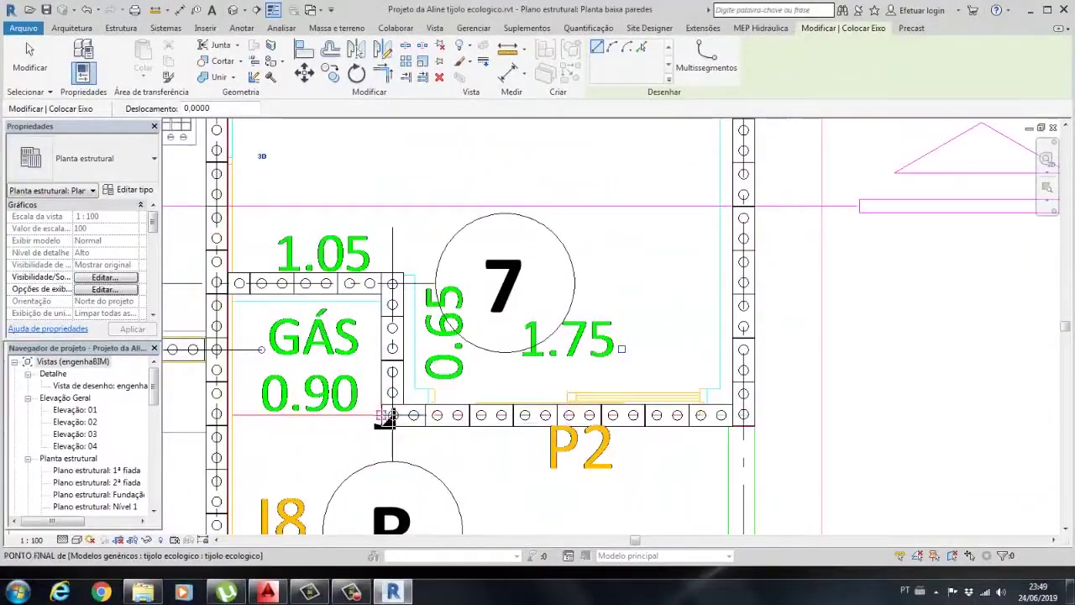
left_click(384, 417)
left_click(787, 415)
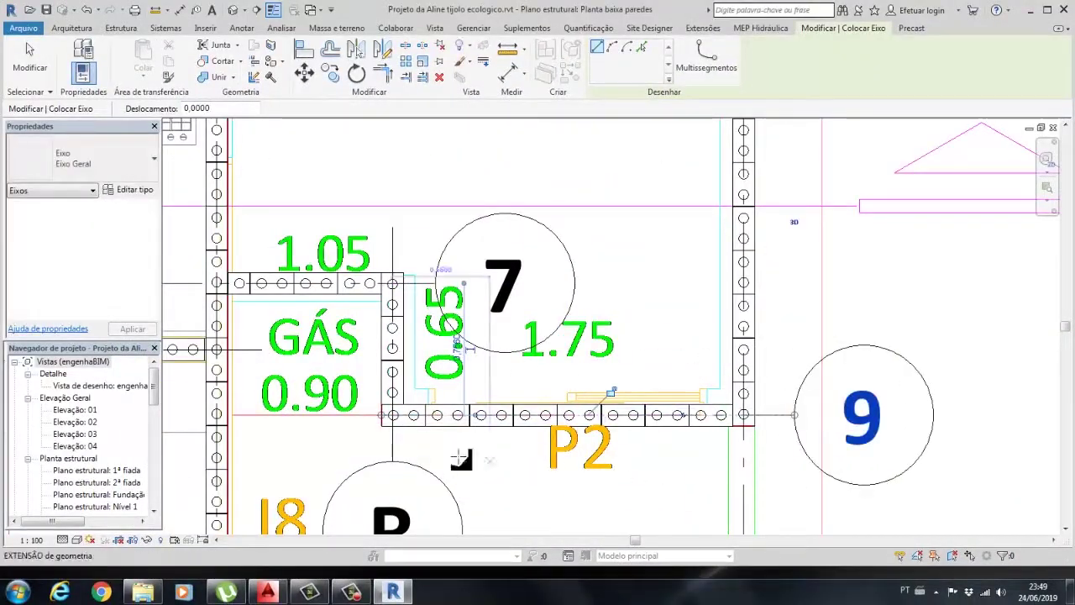
Draw grid 10 along the service area's top wall to beyond the bathroom wall.
scroll(553, 501, "down", 3)
scroll(529, 352, "down", 2)
scroll(512, 336, "down", 2)
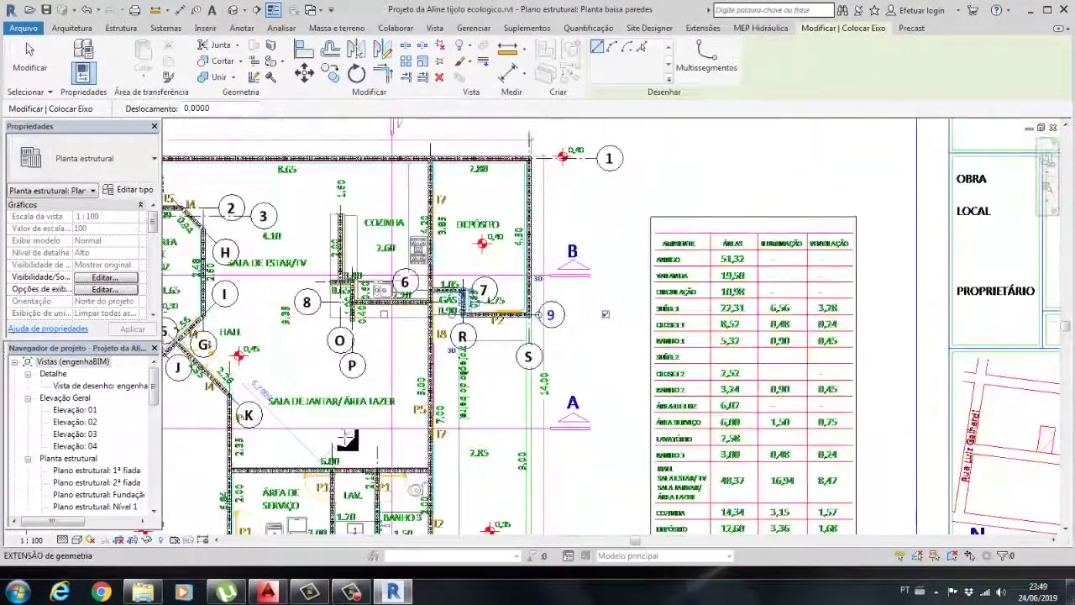
scroll(375, 408, "down", 1)
scroll(459, 352, "up", 4)
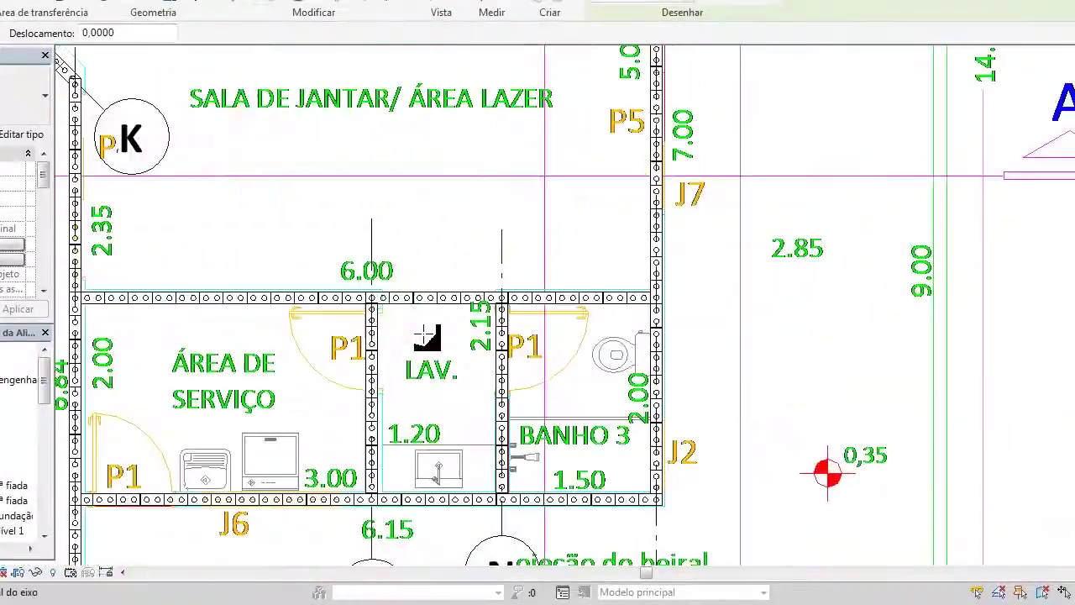
left_click(78, 299)
left_click(685, 300)
Draw grid 11 along the service area's lower wall, extending beyond the bathroom.
scroll(126, 334, "down", 2)
scroll(128, 330, "up", 3)
middle_click_drag(127, 329, 411, 324)
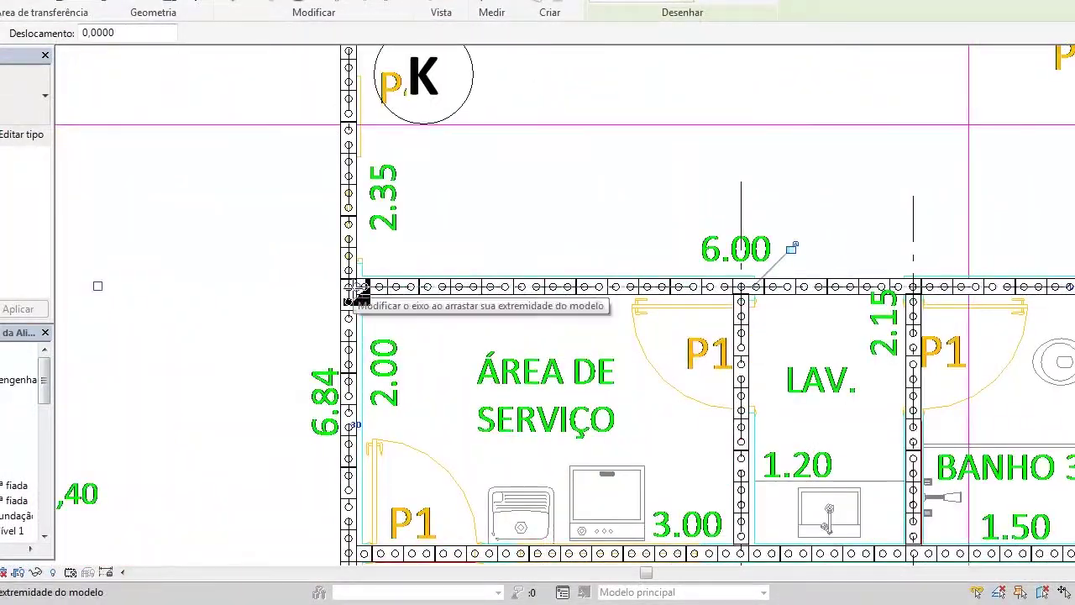
scroll(547, 468, "down", 2)
middle_click_drag(547, 468, 427, 451)
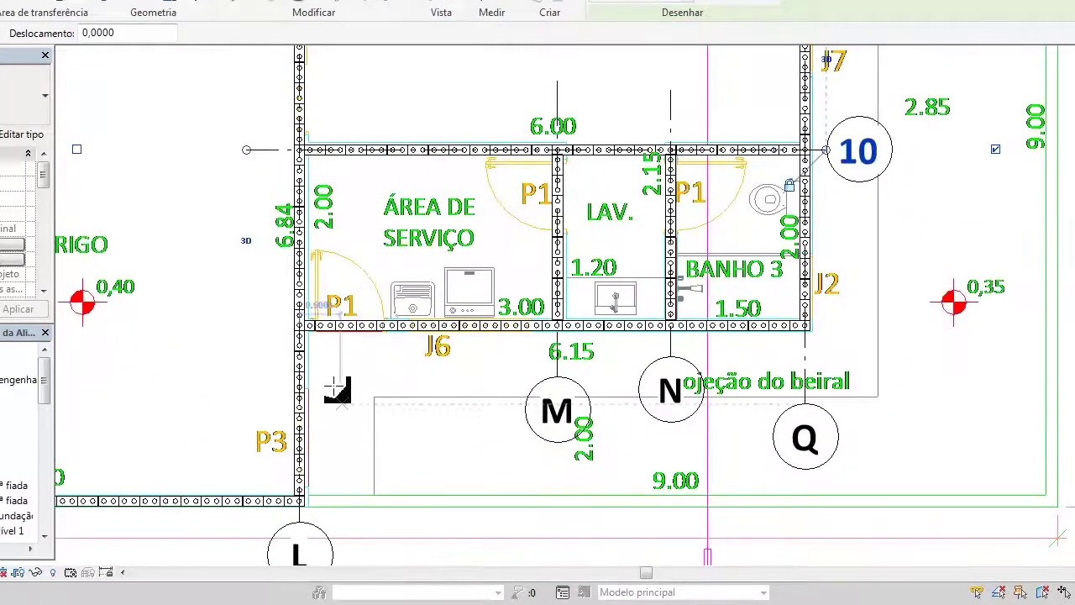
scroll(336, 385, "up", 2)
left_click(294, 286)
scroll(480, 308, "down", 2)
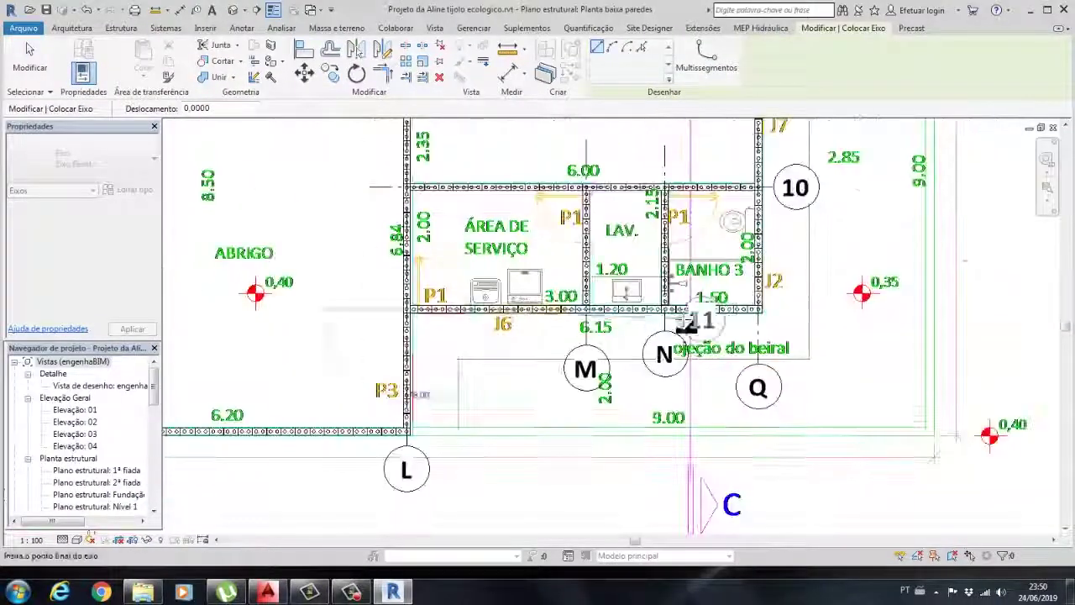
left_click(790, 309)
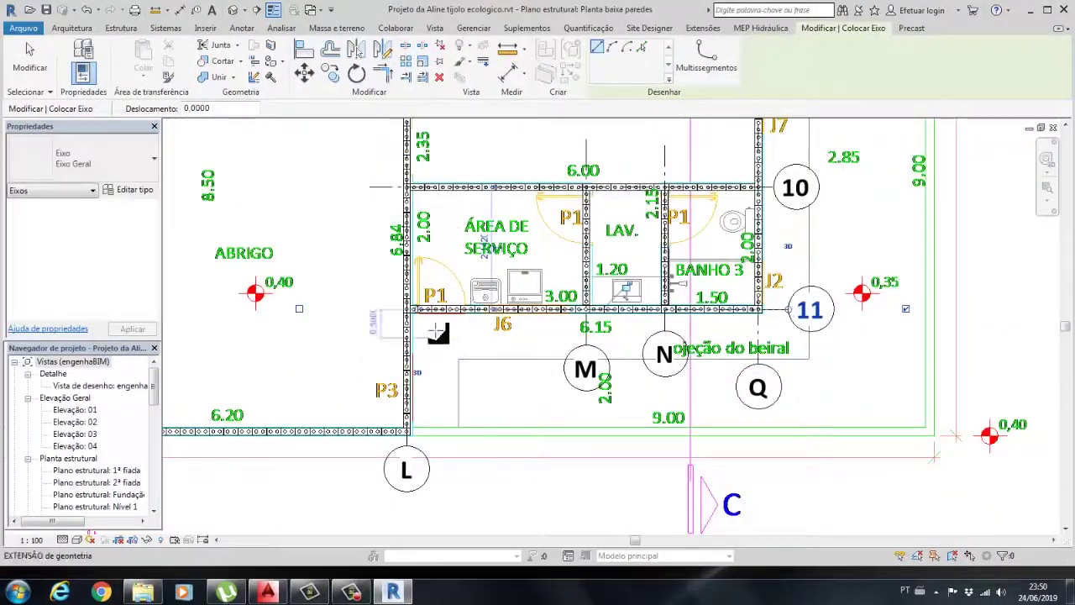
Draw grid 12 along the Abrigo's bottom wall and exit the Grid tool.
scroll(437, 331, "up", 3)
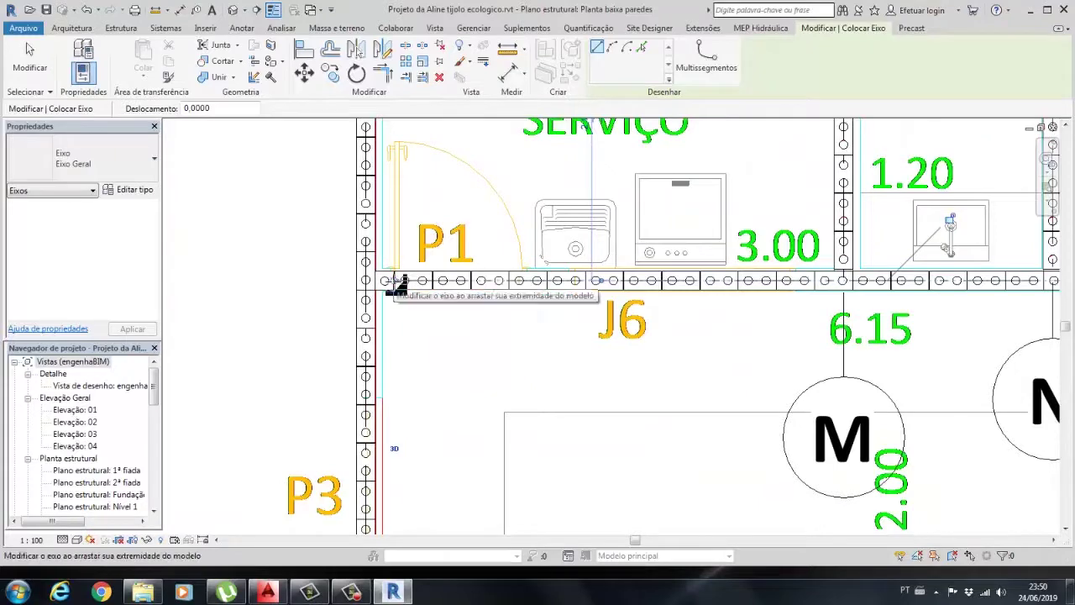
scroll(454, 405, "down", 3)
middle_click_drag(336, 447, 498, 342)
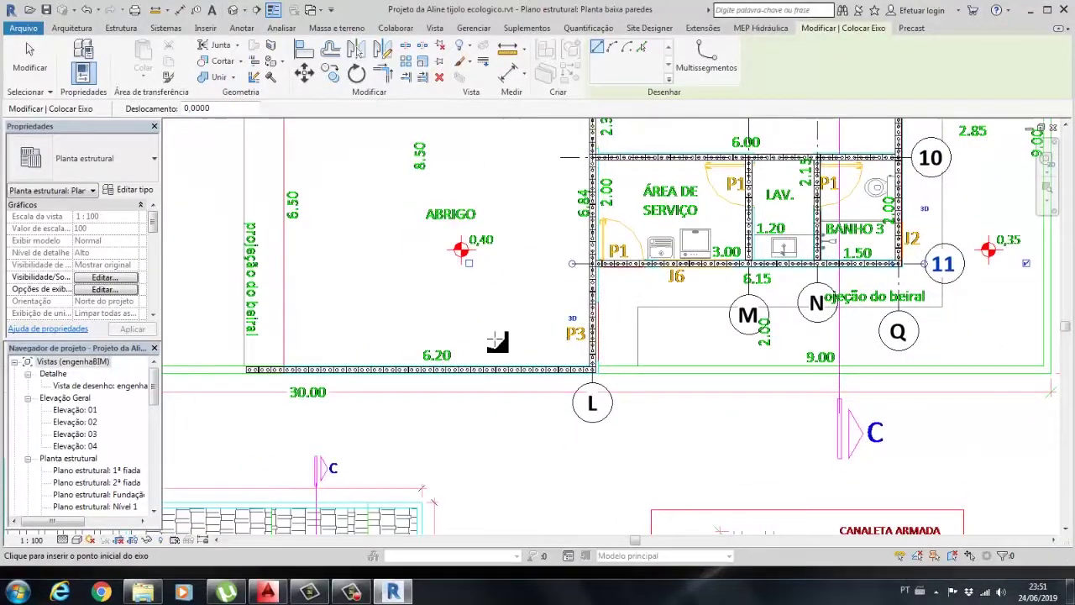
scroll(252, 380, "up", 3)
left_click(243, 363)
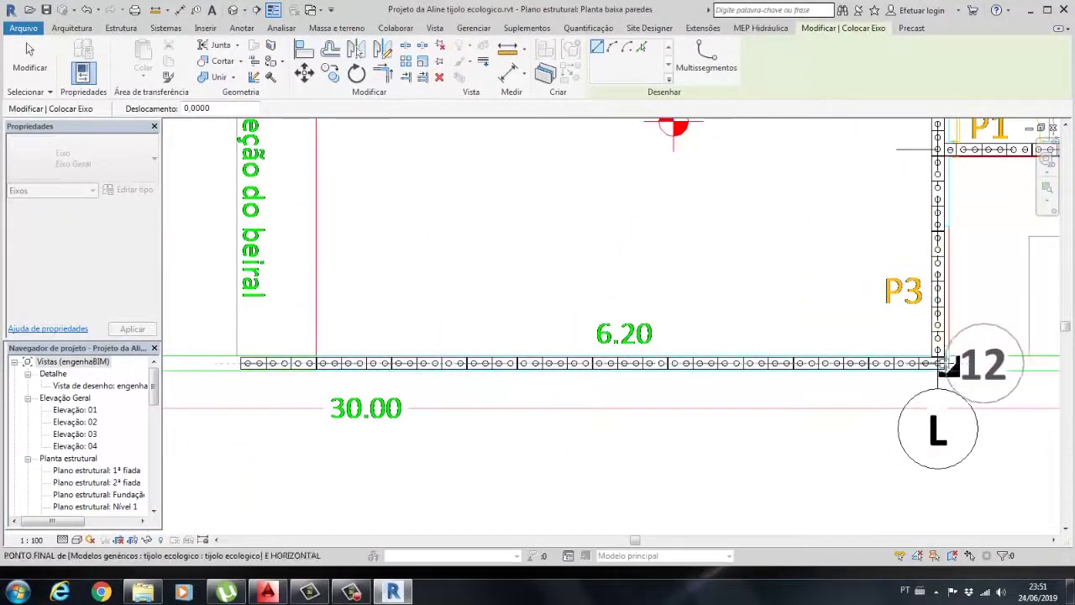
left_click(974, 363)
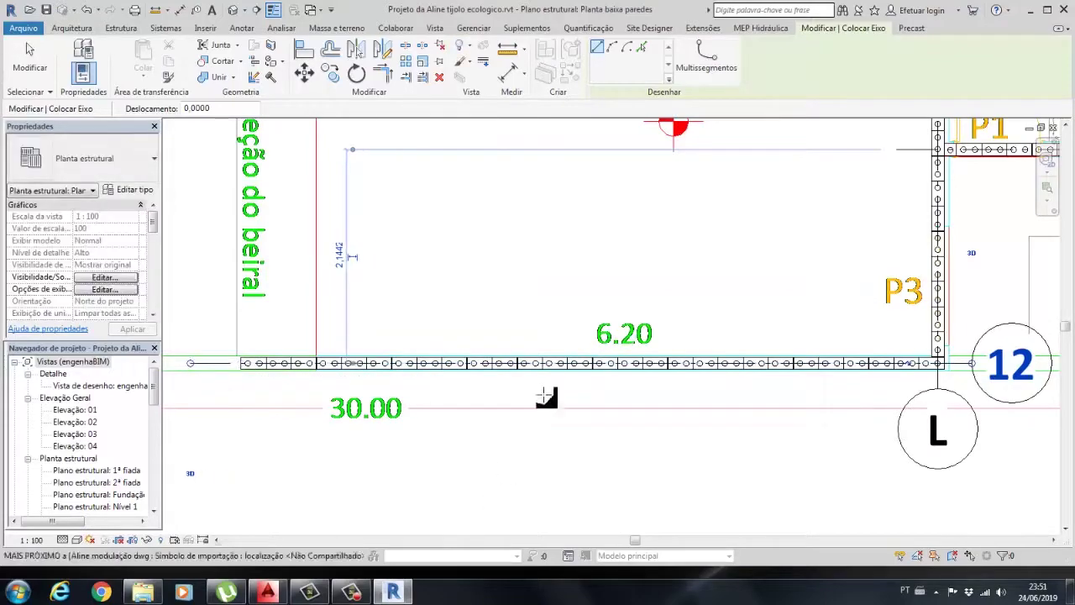
scroll(506, 456, "down", 4)
scroll(420, 410, "down", 3)
scroll(446, 340, "up", 5)
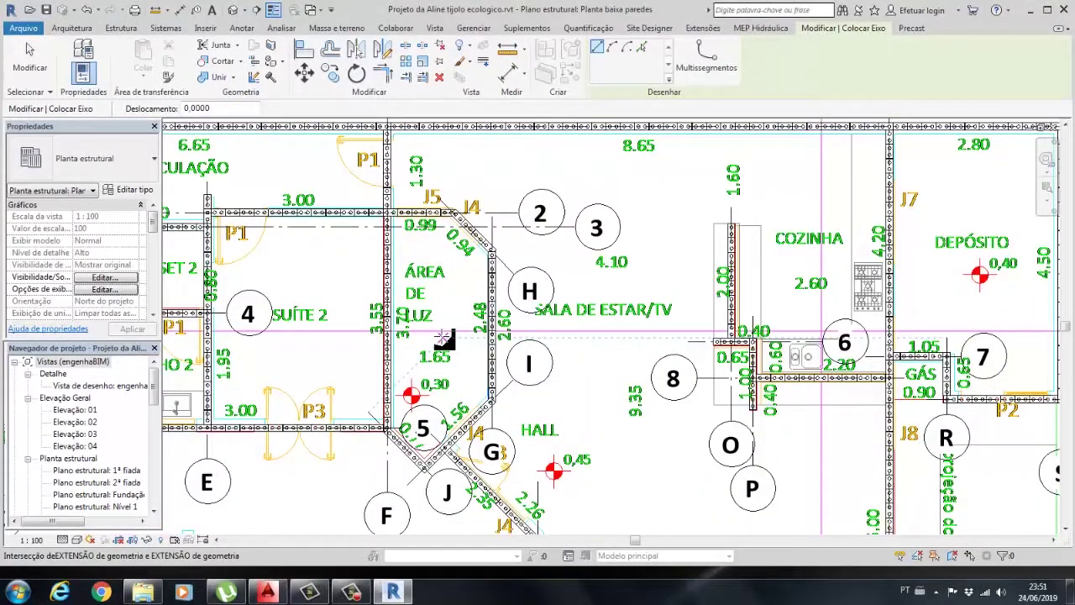
key("Escape")
key("Escape")
scroll(358, 367, "down", 1)
scroll(420, 378, "down", 3)
scroll(504, 379, "up", 2)
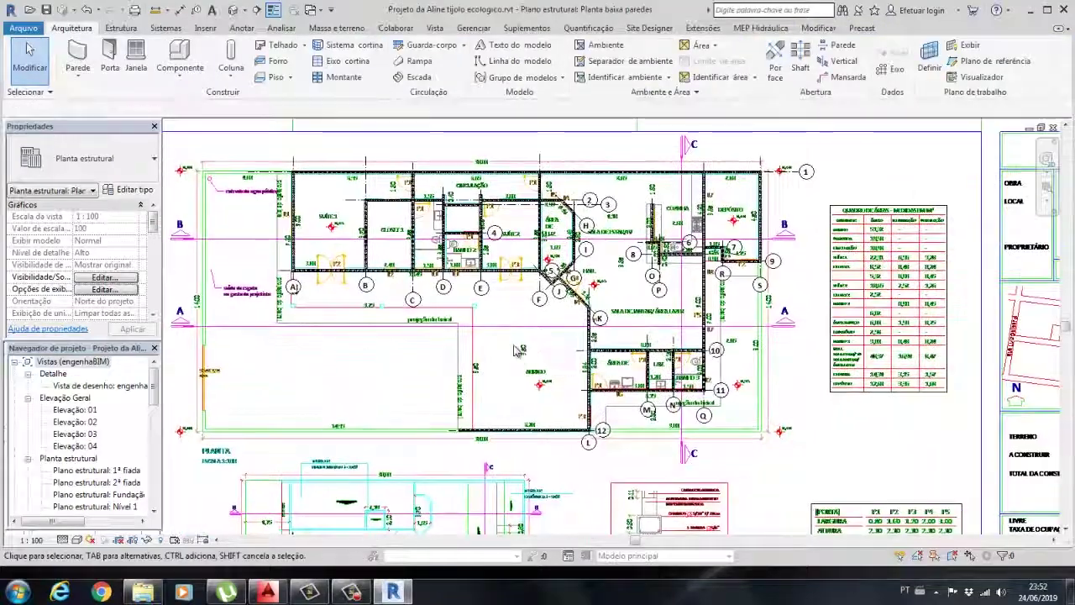